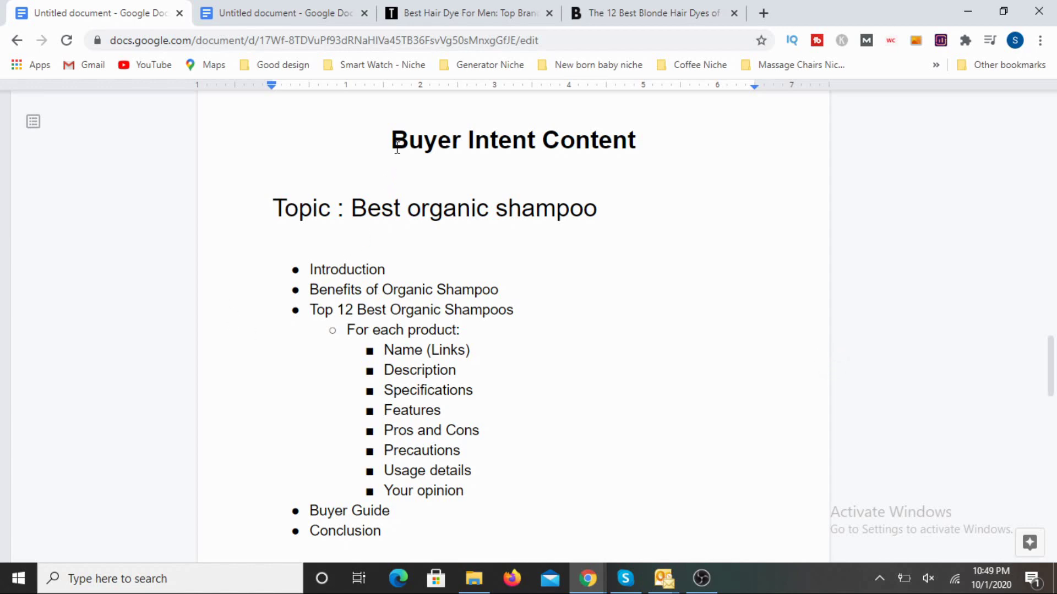
Review the Buyer Intent Content outline as a whole and highlight its topic line, "Best organic shampoo"
drag(395, 141, 460, 534)
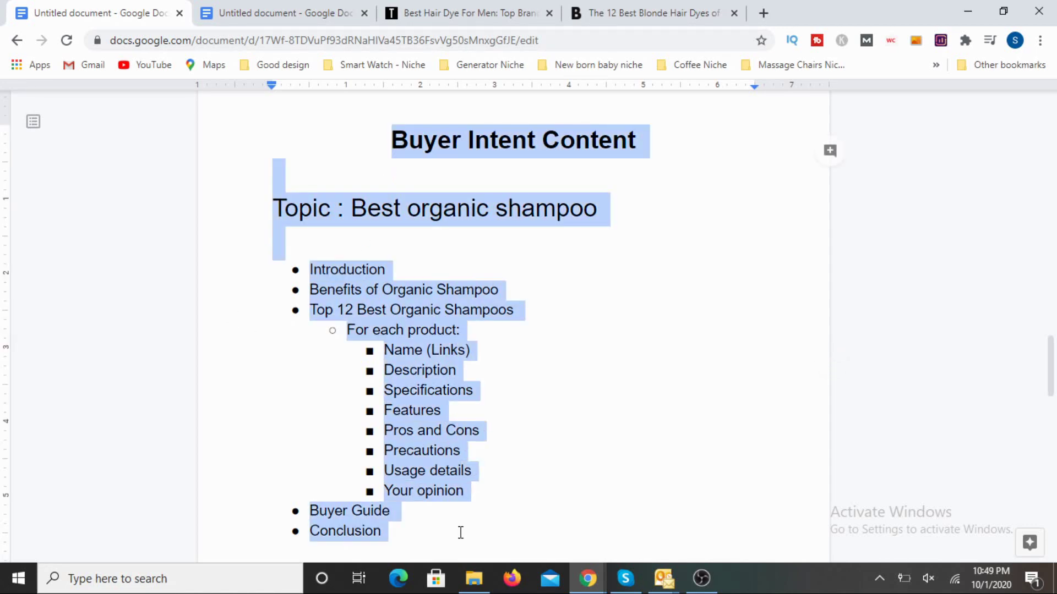
click(581, 284)
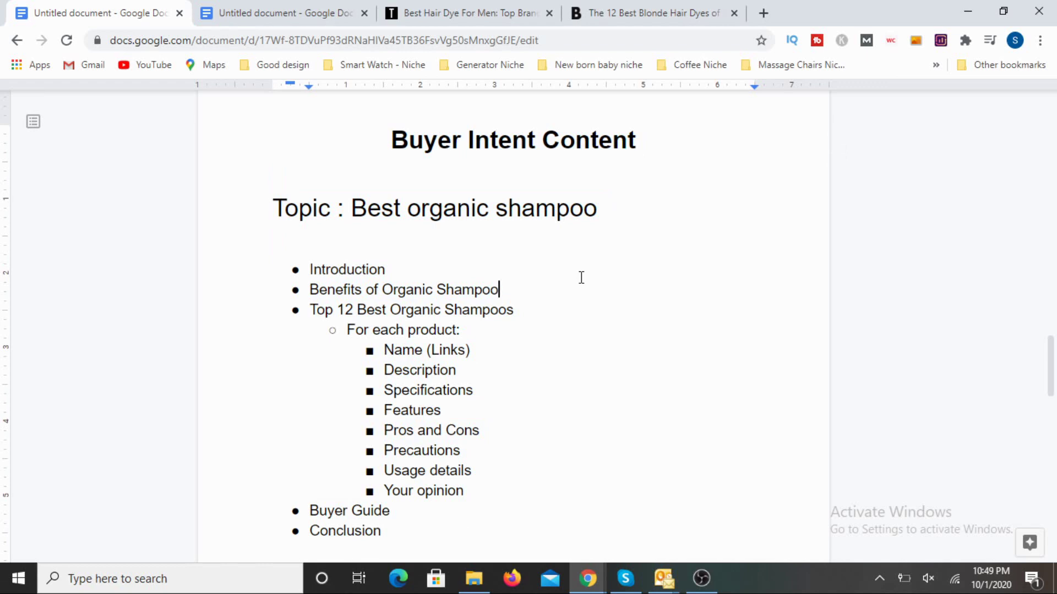
click(276, 207)
drag(276, 208, 422, 517)
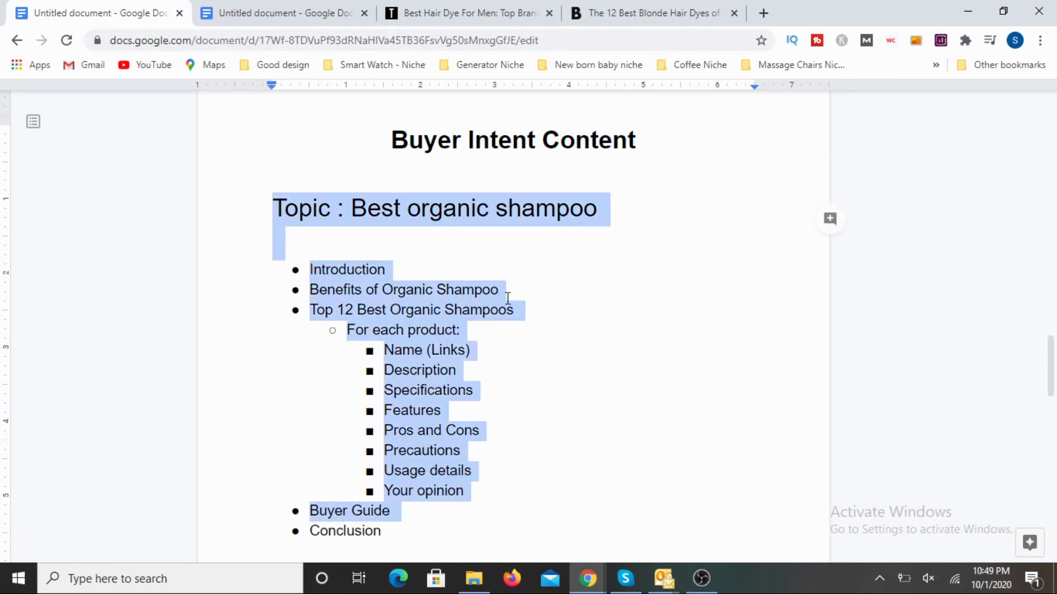
click(525, 233)
drag(633, 205, 338, 212)
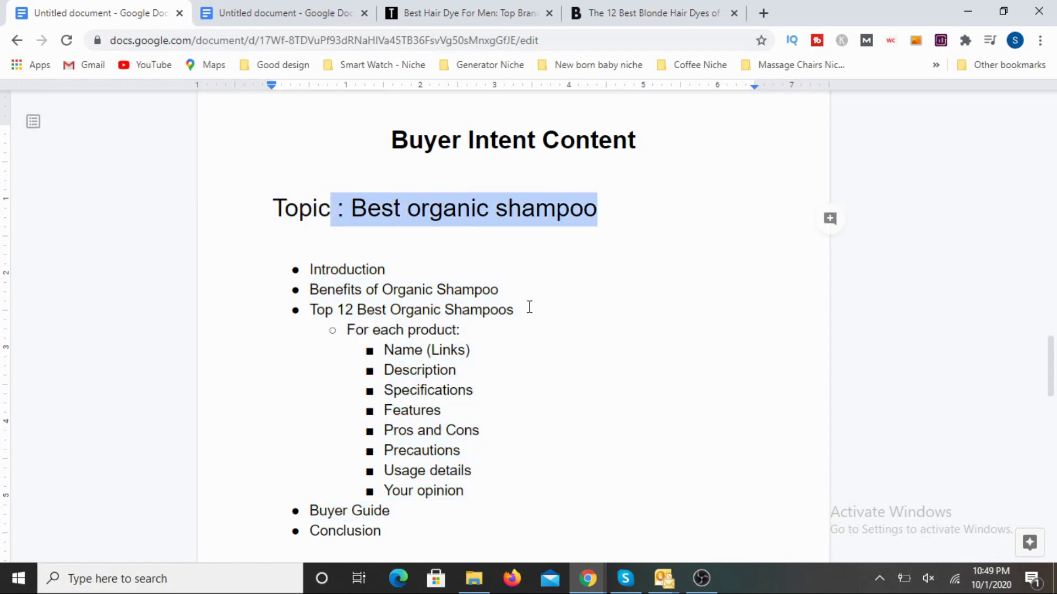
click(533, 326)
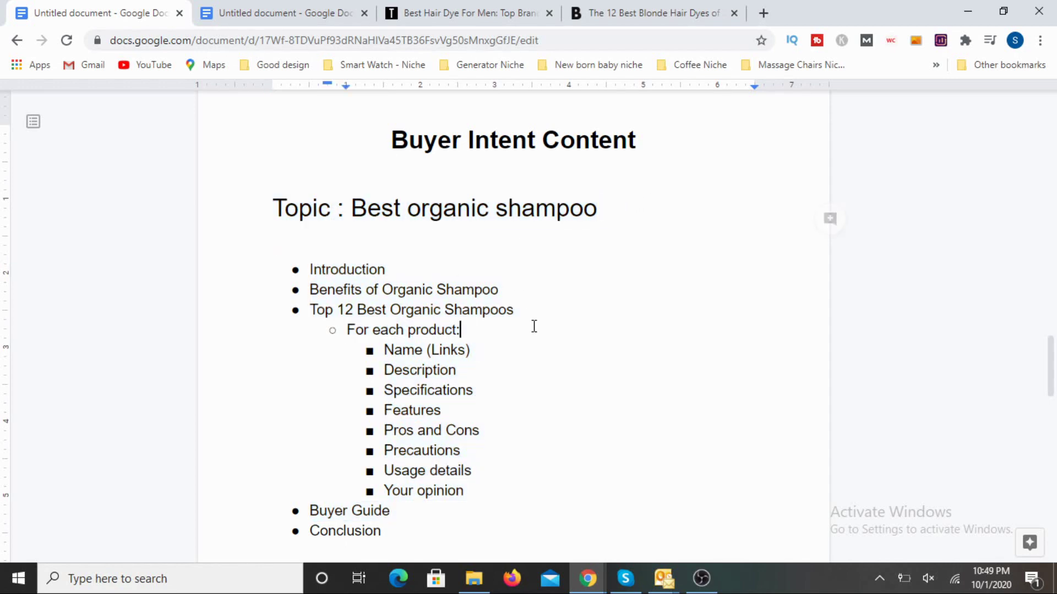
Walk through the outline's sections by highlighting Benefits of Organic Shampoo, the Top 12 product block, Buyer Guide and the full list
click(355, 269)
drag(500, 290, 308, 297)
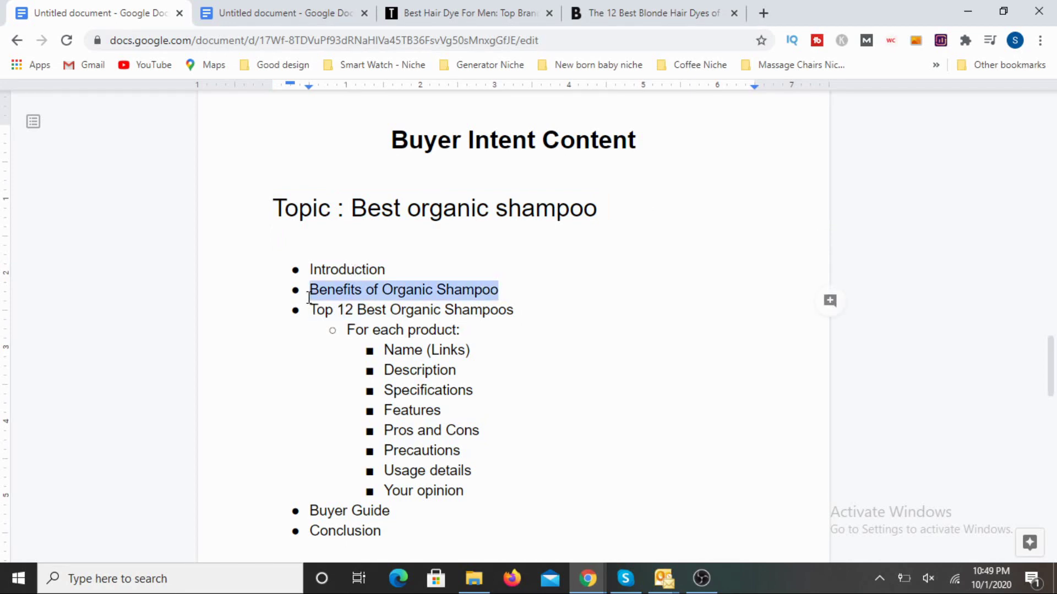
click(593, 267)
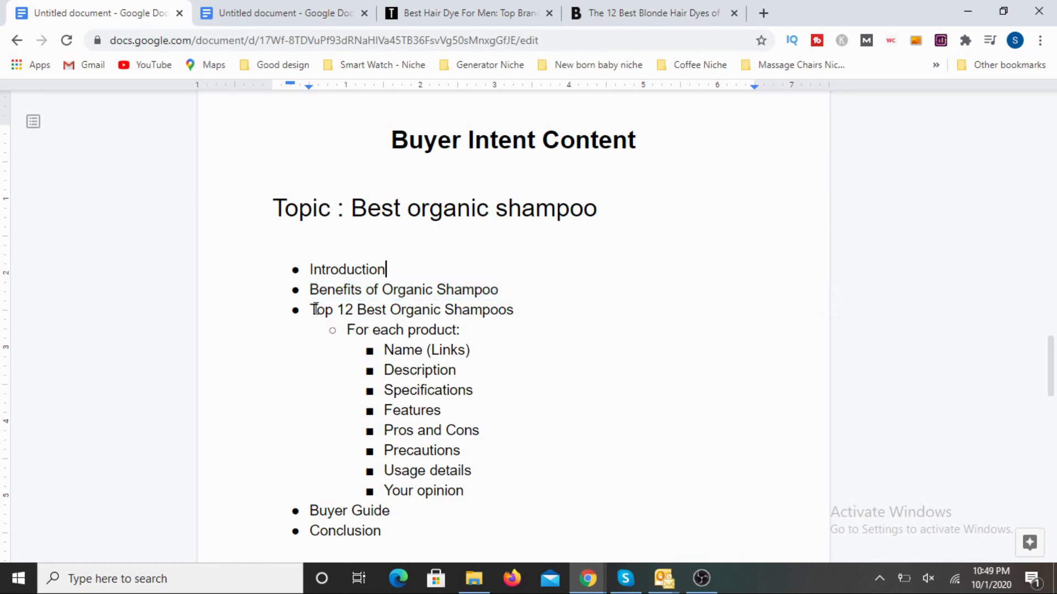
drag(310, 308, 471, 488)
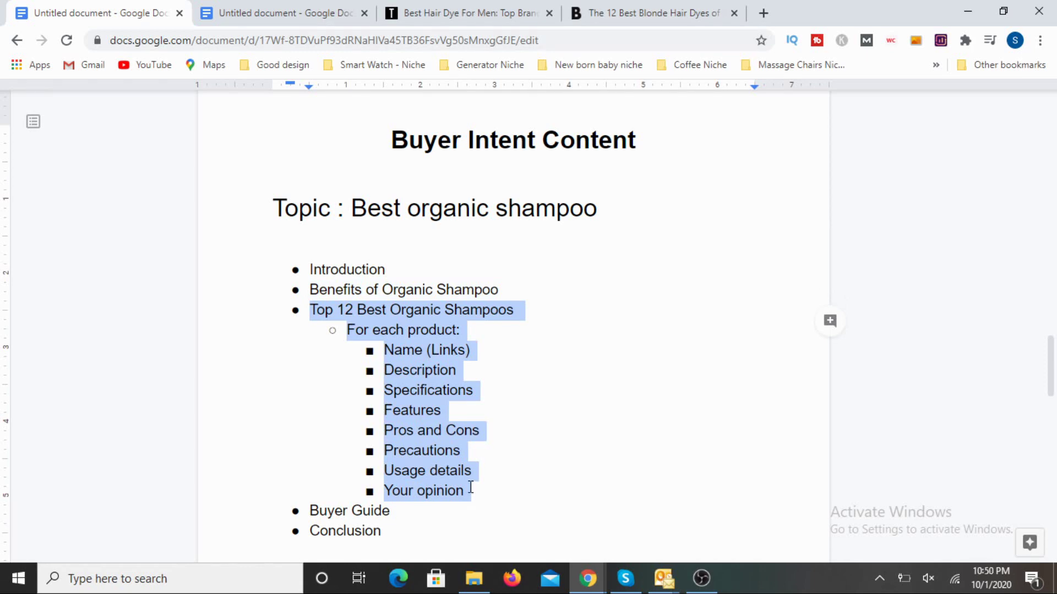
click(506, 435)
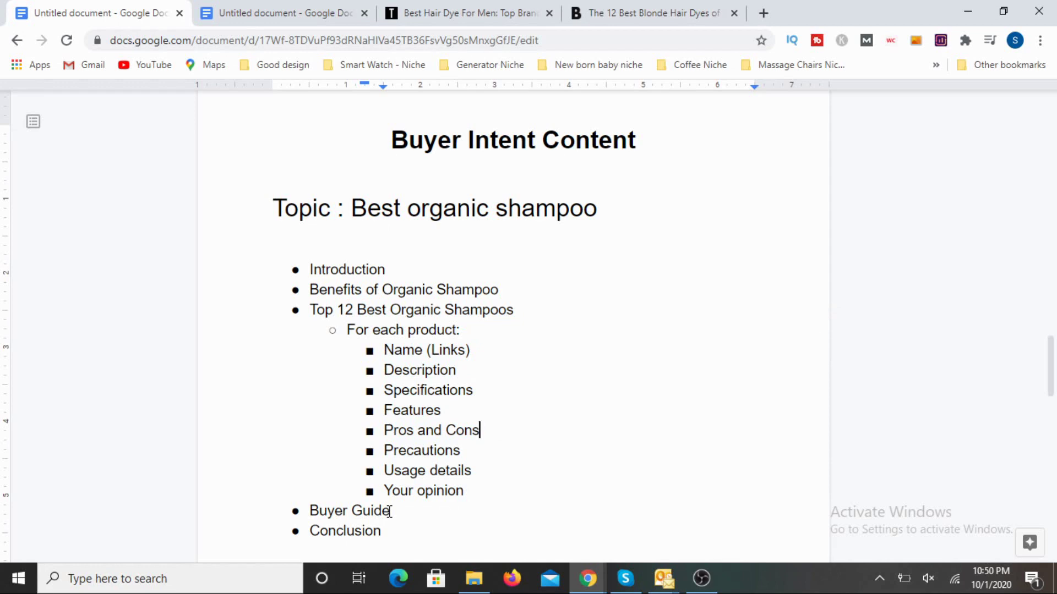
drag(391, 512, 311, 511)
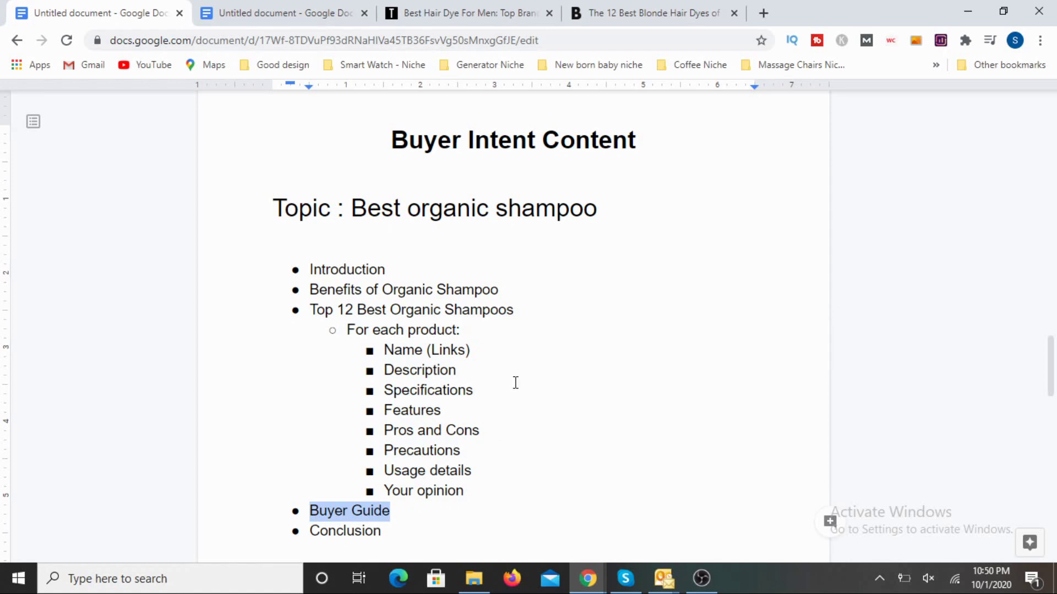
drag(405, 529, 302, 274)
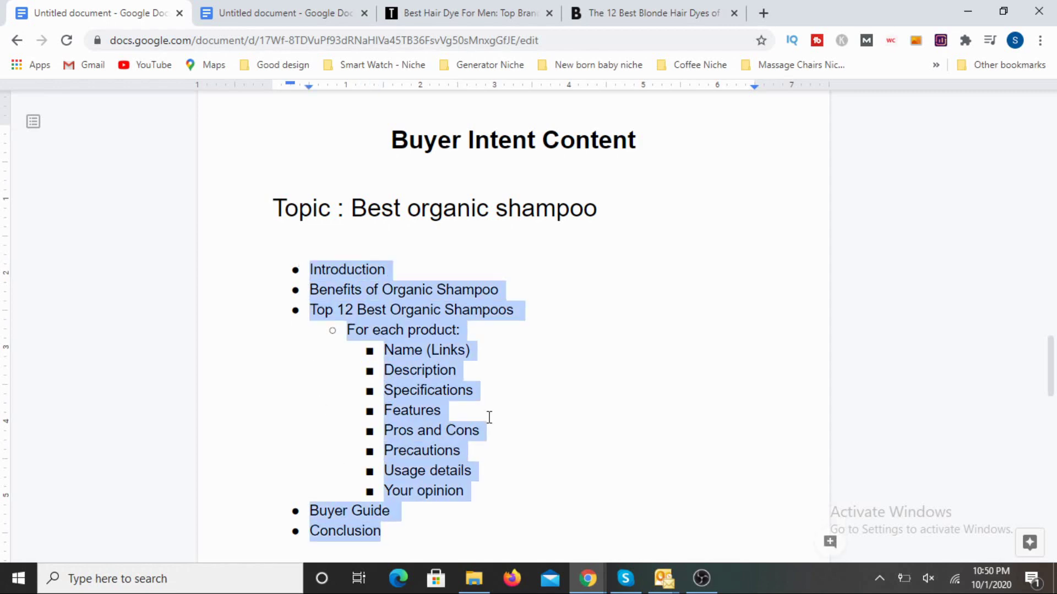
click(516, 395)
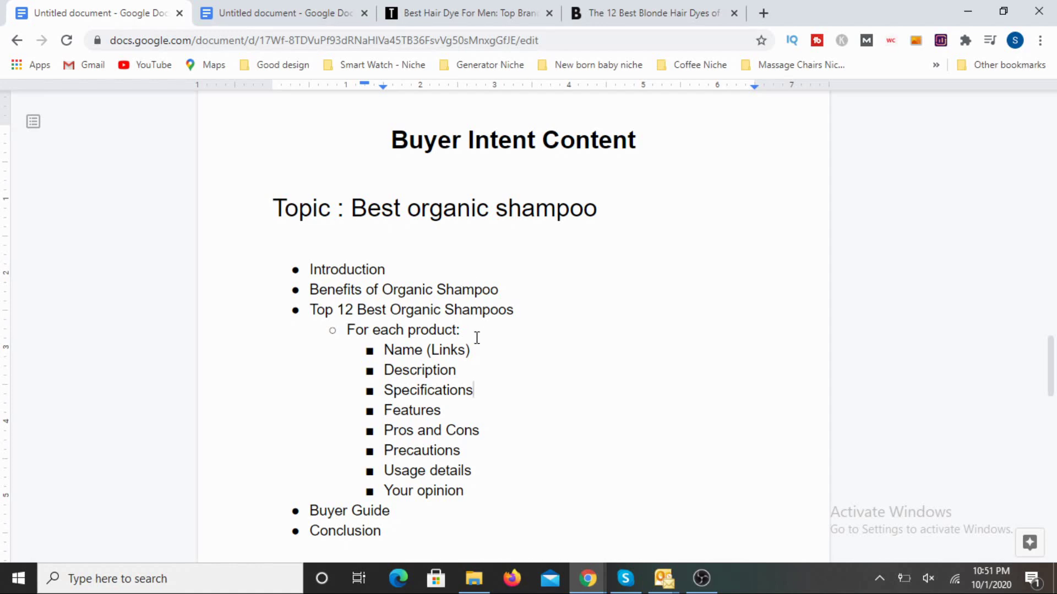
Examine how the Introduction and Benefits of Organic Shampoo bullets fit into the full outline, highlighting each part
click(508, 291)
drag(504, 293, 300, 274)
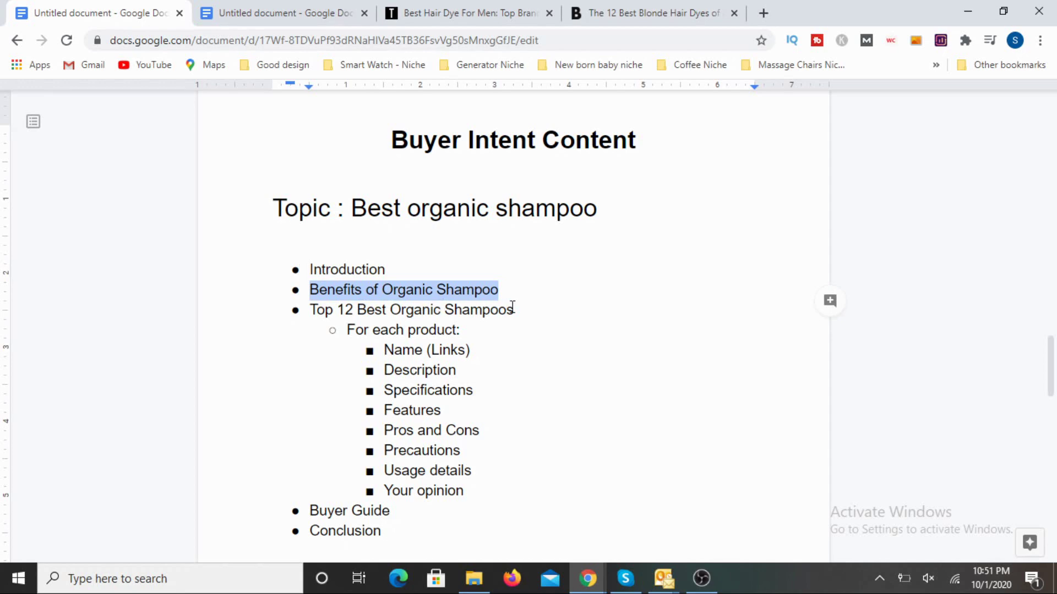
click(540, 290)
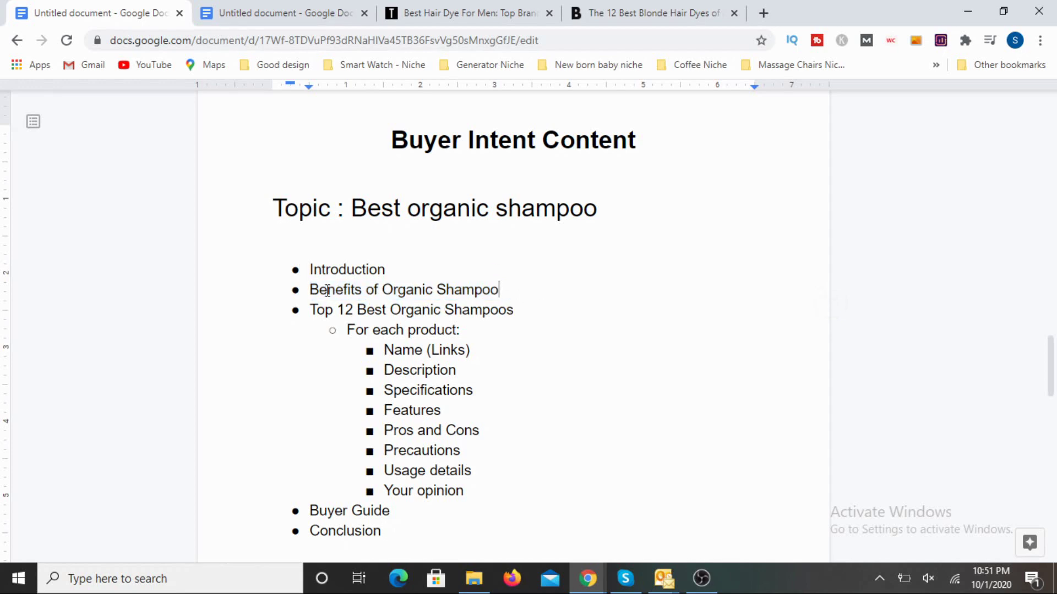
drag(308, 273, 389, 531)
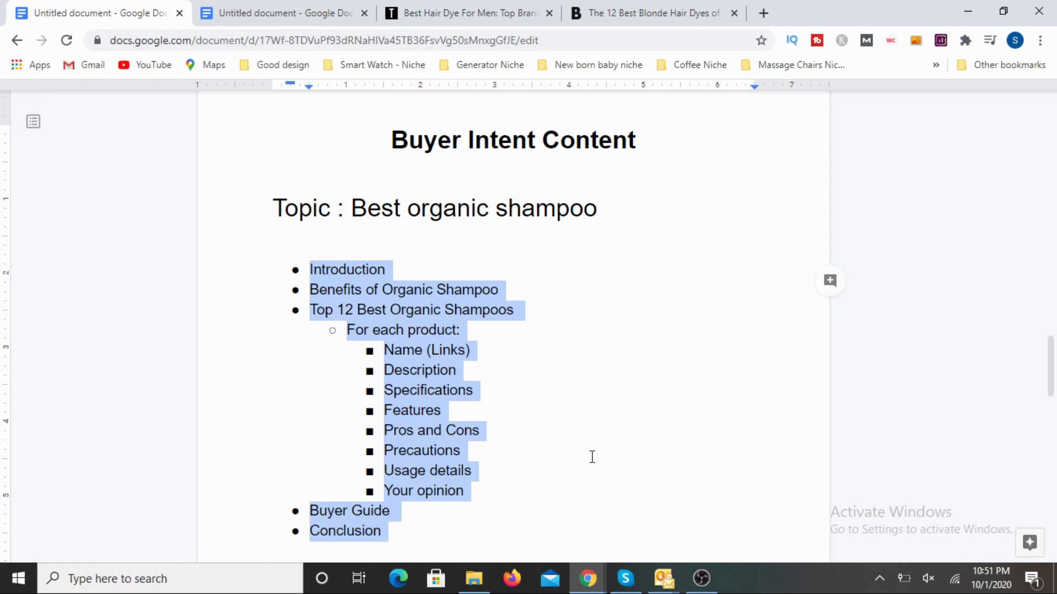
click(519, 373)
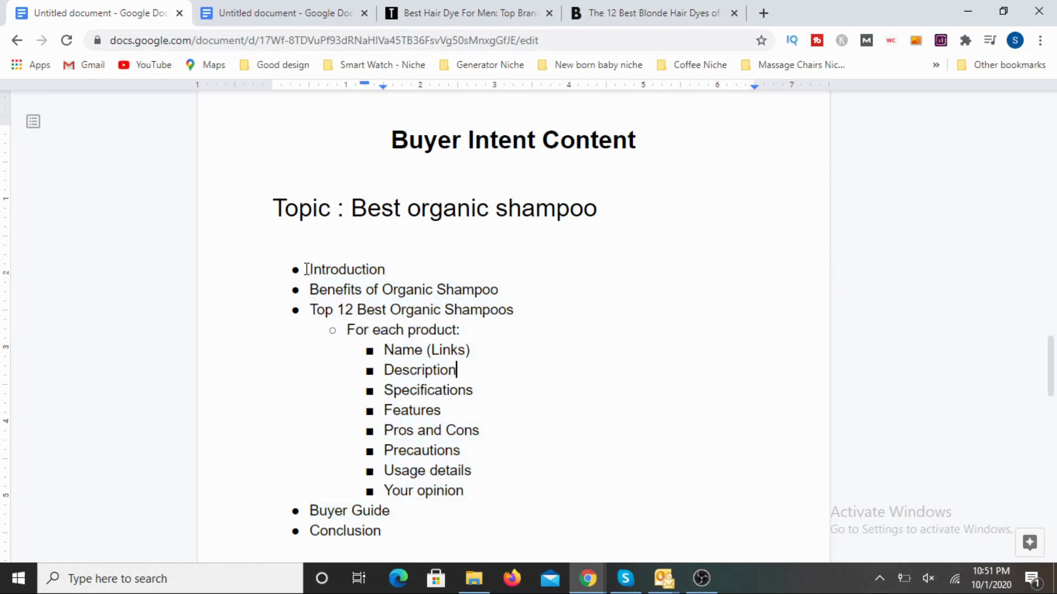
double_click(535, 352)
drag(310, 269, 507, 291)
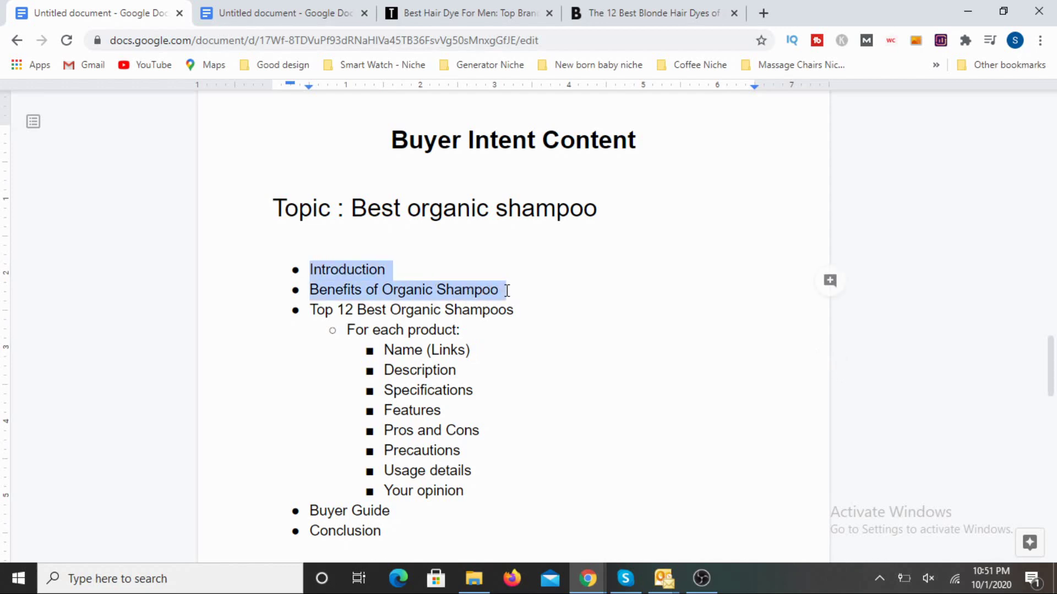
click(500, 347)
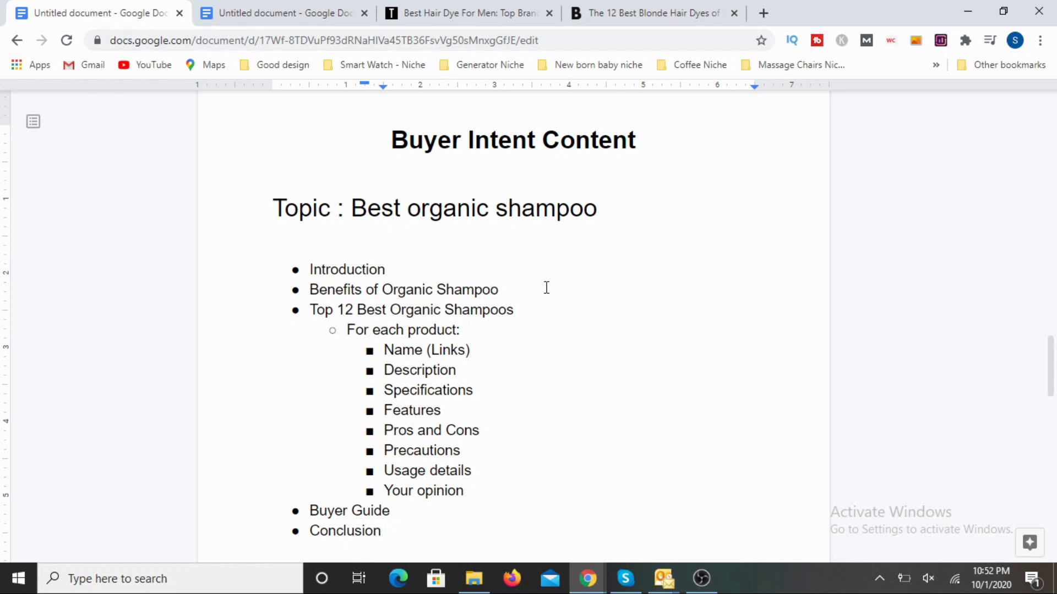
Examine the Top 12 Best Organic Shampoos block with its per-product items, comparing it with the benefits bullet and the surrounding outline
drag(478, 491, 313, 309)
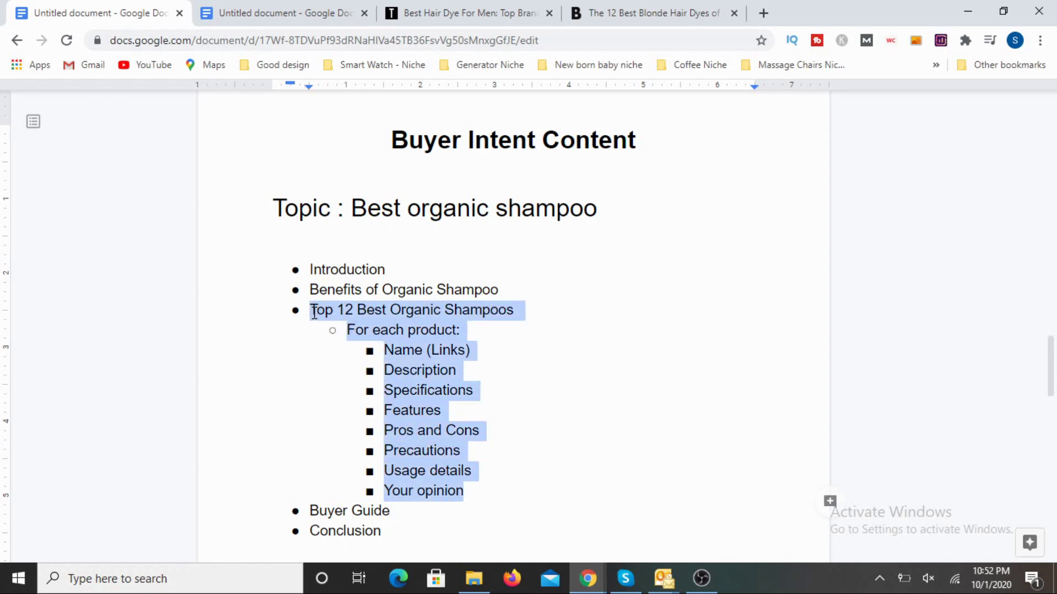
click(487, 392)
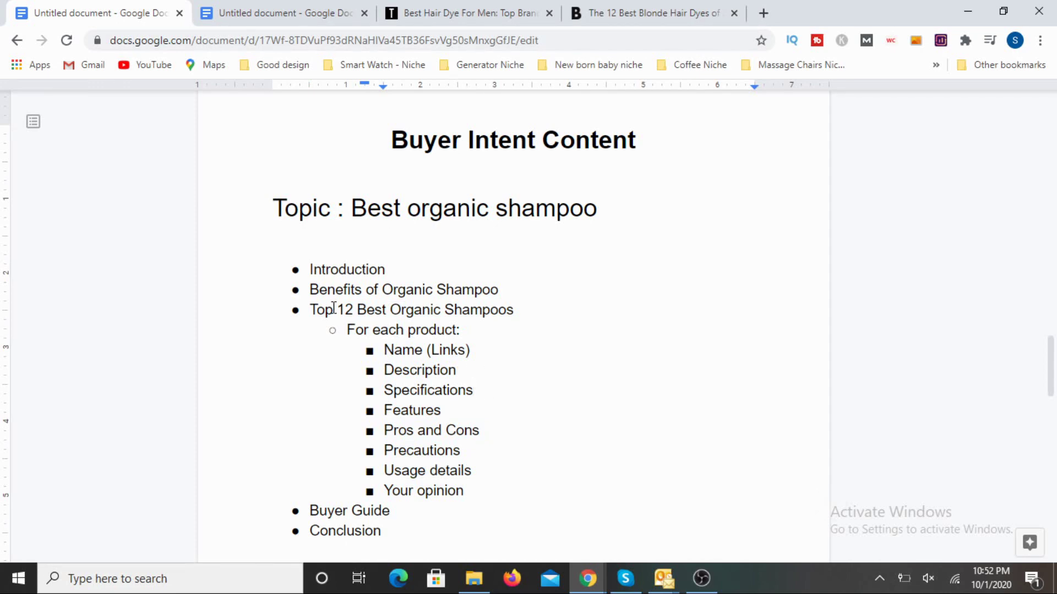
drag(311, 290, 510, 287)
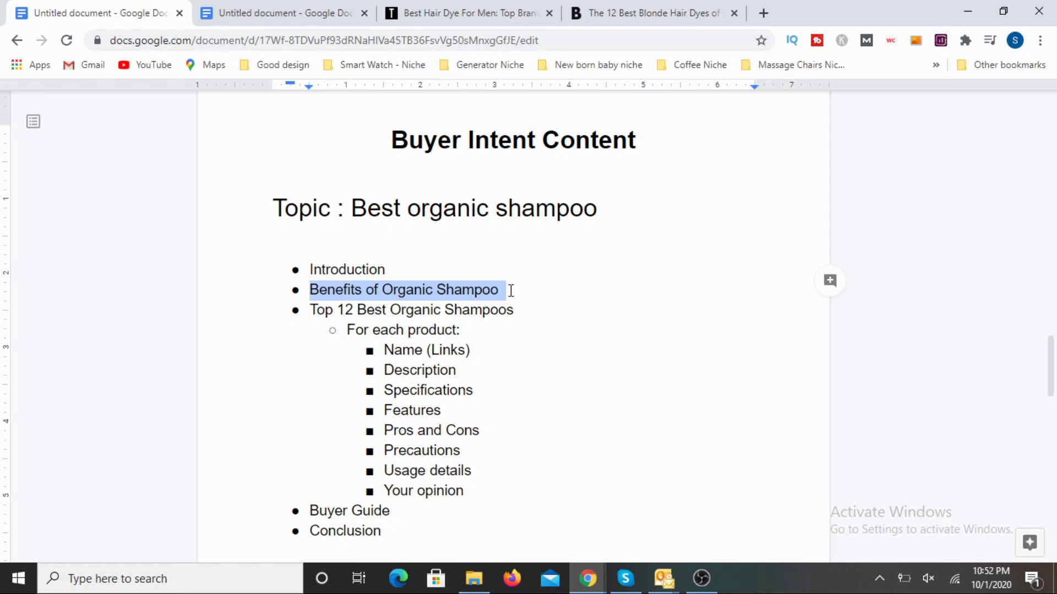
click(549, 354)
drag(308, 270, 468, 521)
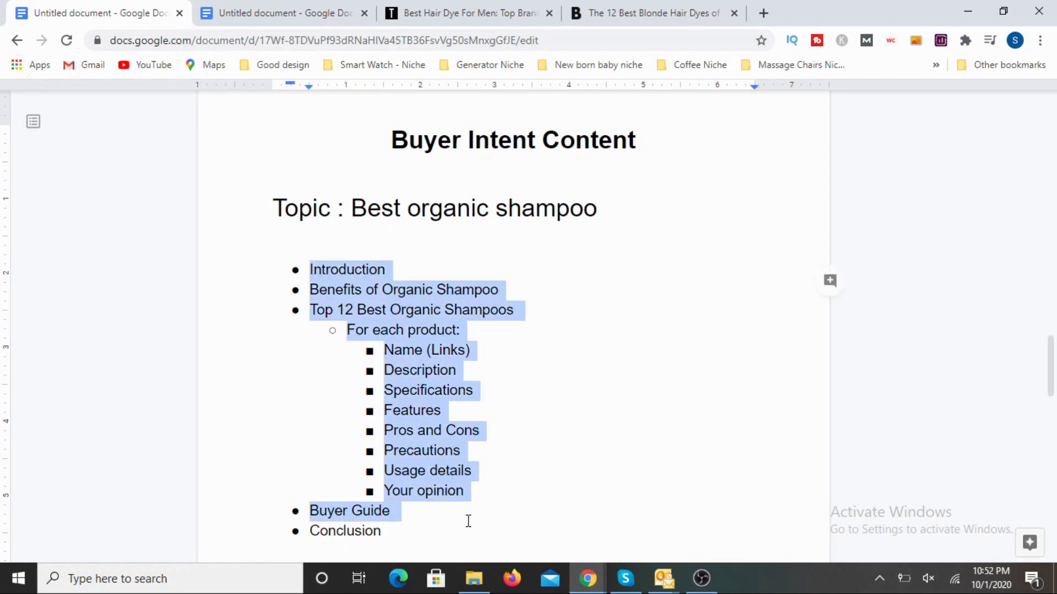
click(534, 295)
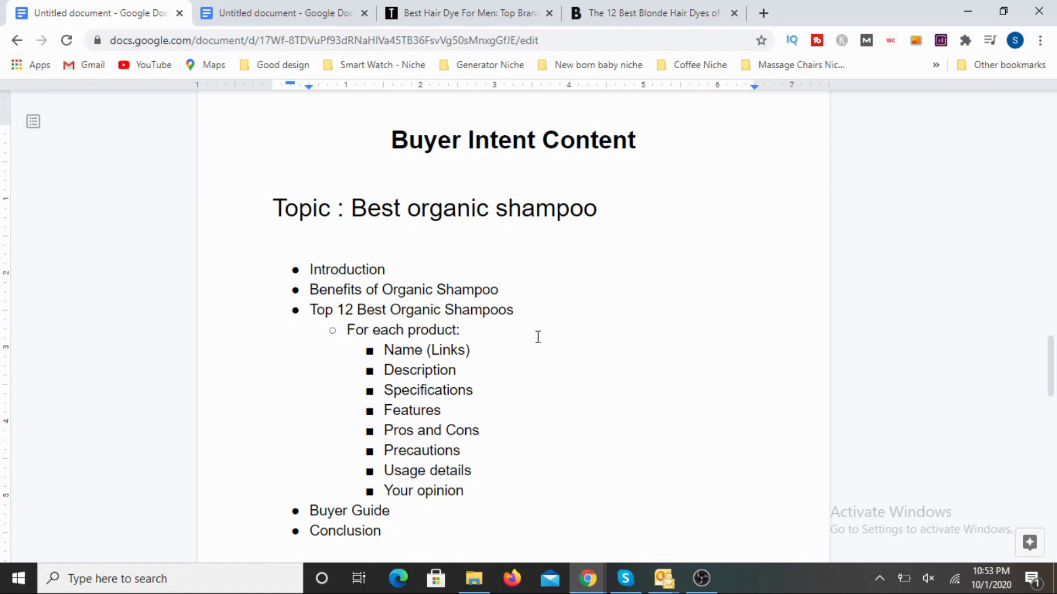
Switch to the toolsofmen.com article on the best hair dye for men and examine its title, introduction, review highlights and comparison table
click(455, 12)
scroll(544, 253, down, 3)
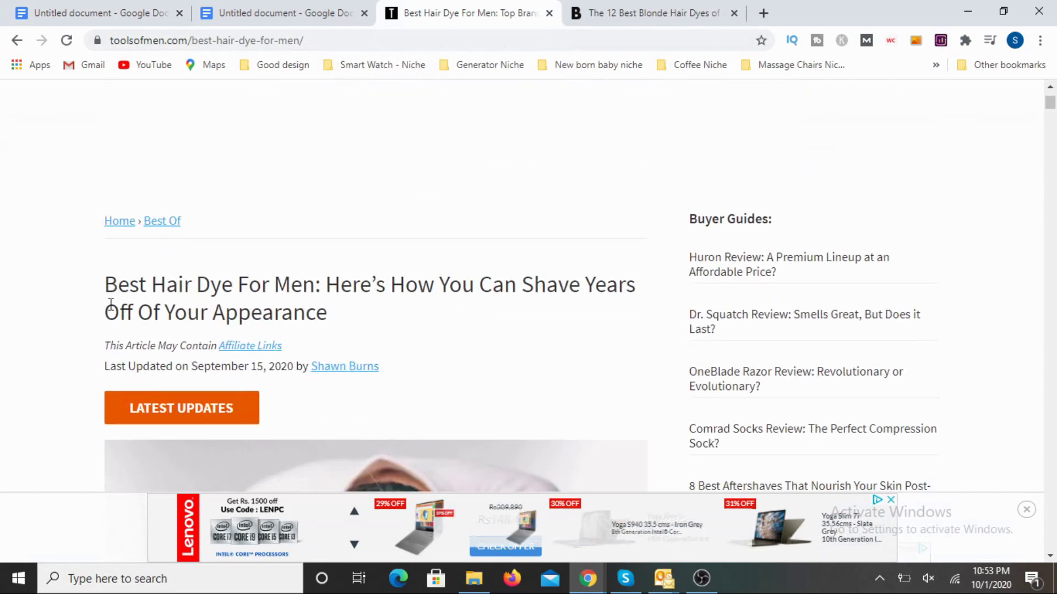
drag(105, 286, 321, 287)
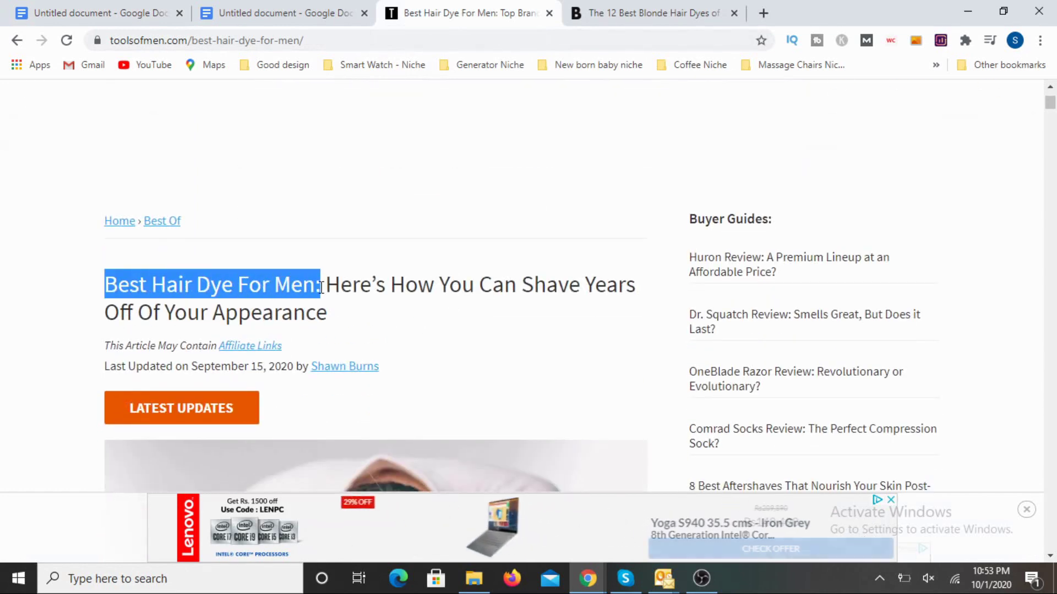
scroll(354, 314, down, 10)
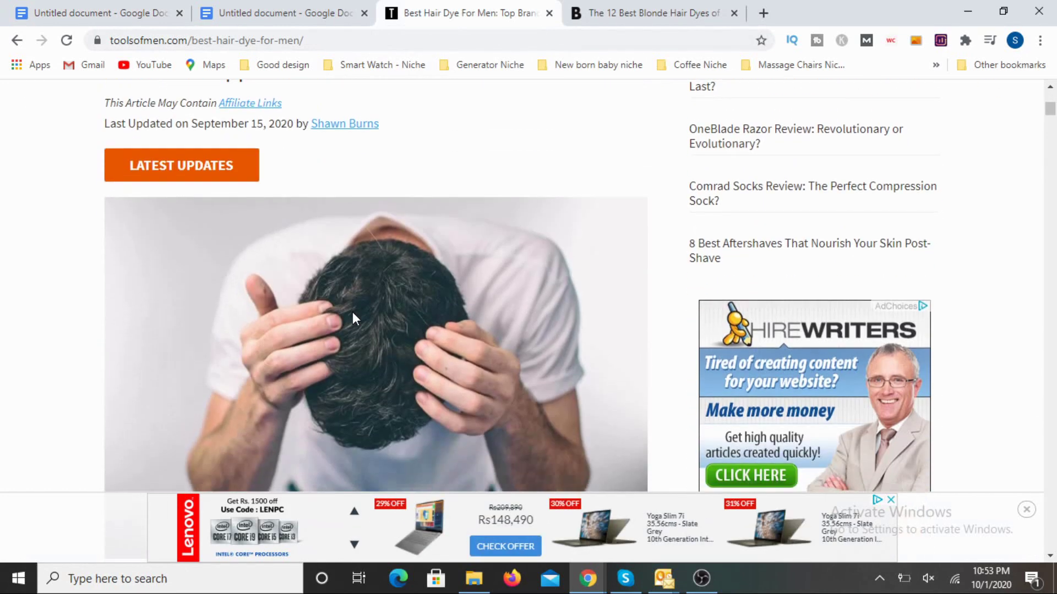
scroll(354, 318, down, 15)
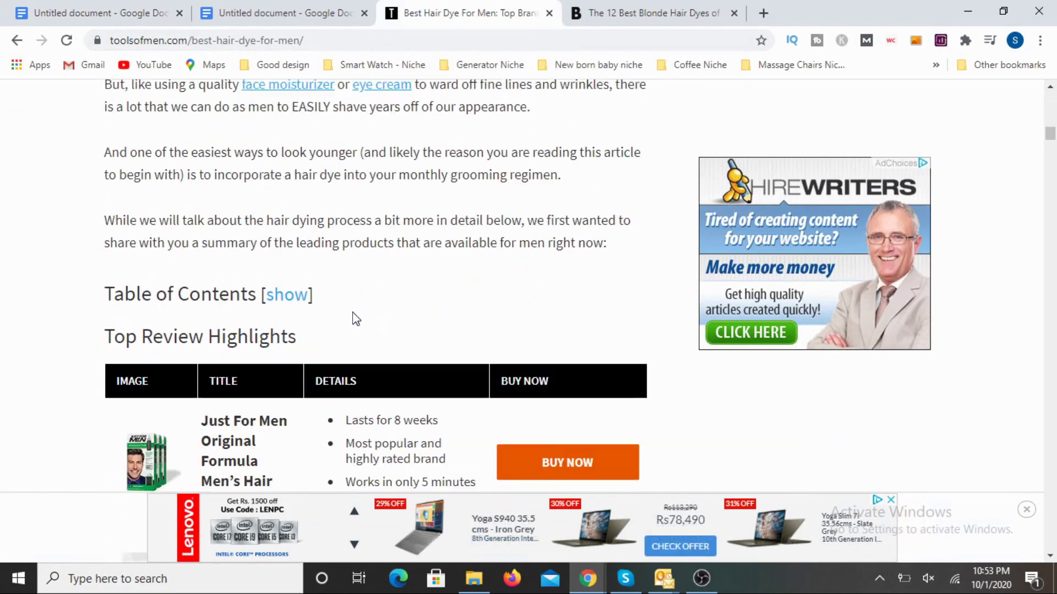
scroll(321, 297, down, 12)
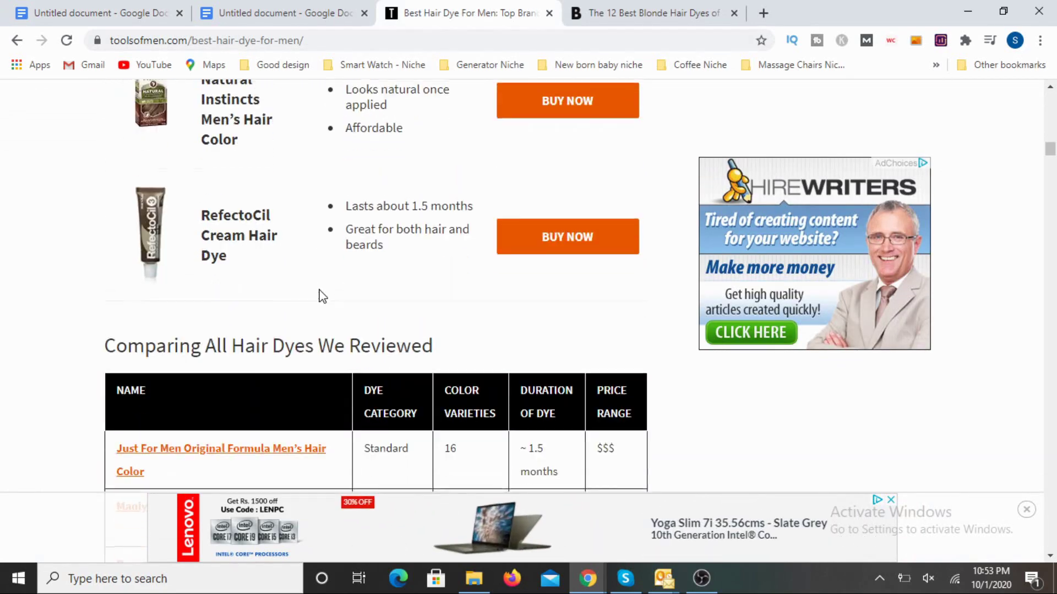
scroll(321, 297, down, 9)
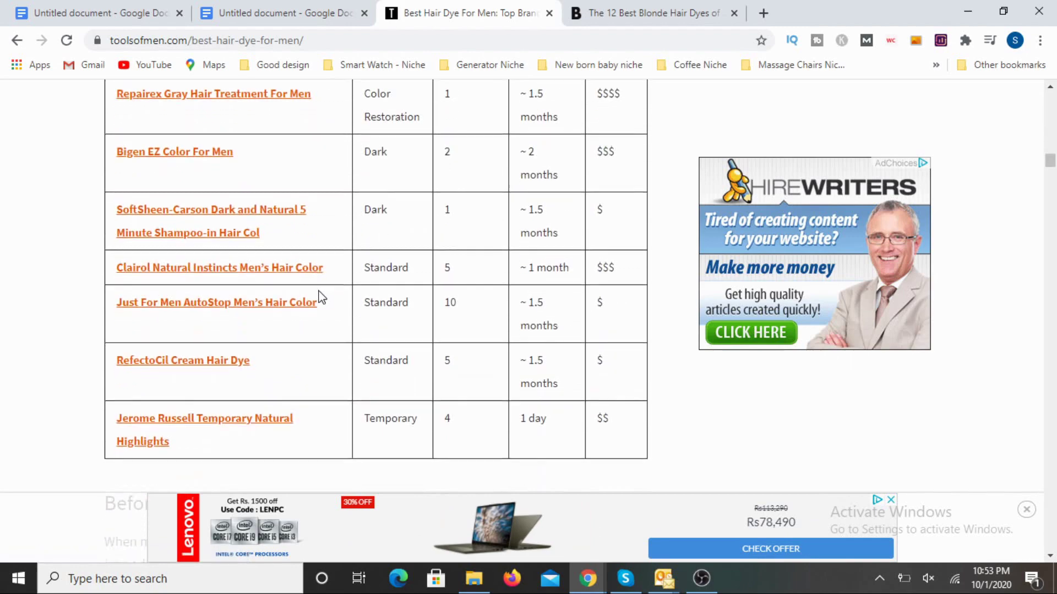
Read the article's preparation, planning and post-dye shampoo sections up to the Best Hair Dyes For Men list, highlighting the shampoo heading
scroll(464, 325, down, 12)
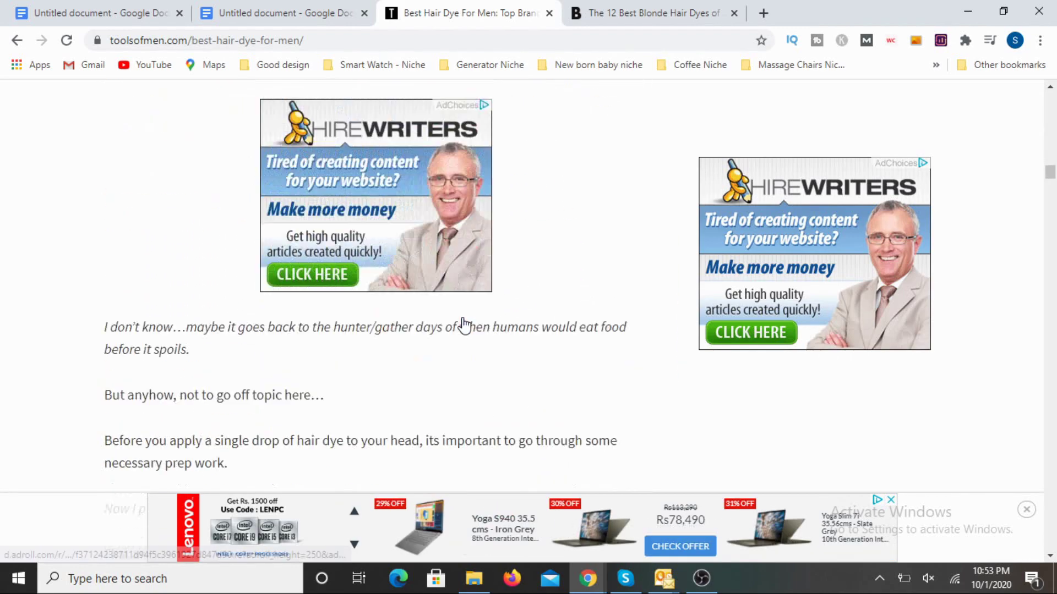
scroll(462, 316, down, 15)
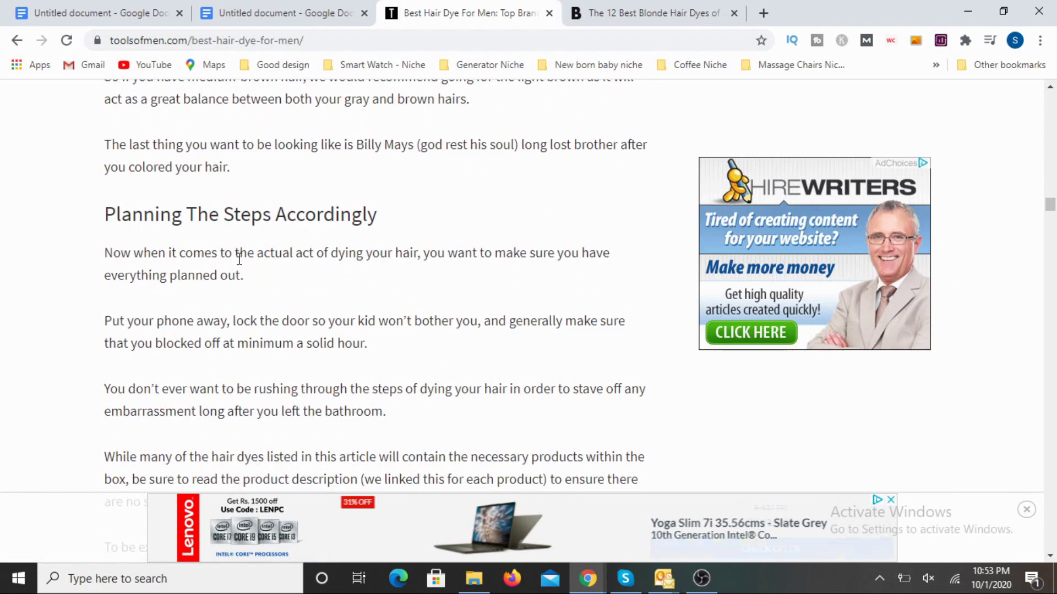
scroll(290, 227, down, 13)
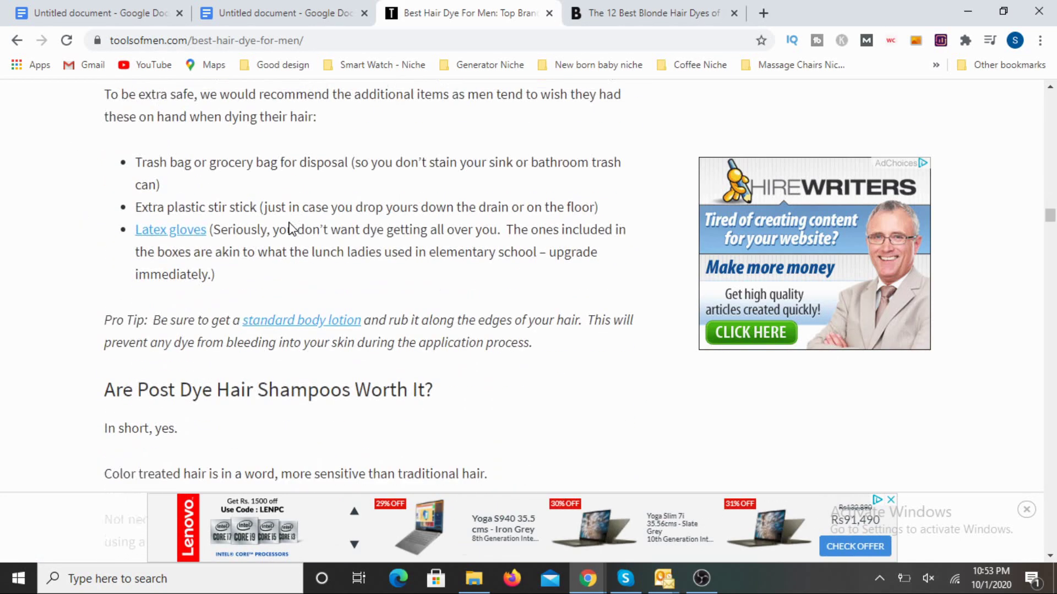
scroll(298, 250, down, 6)
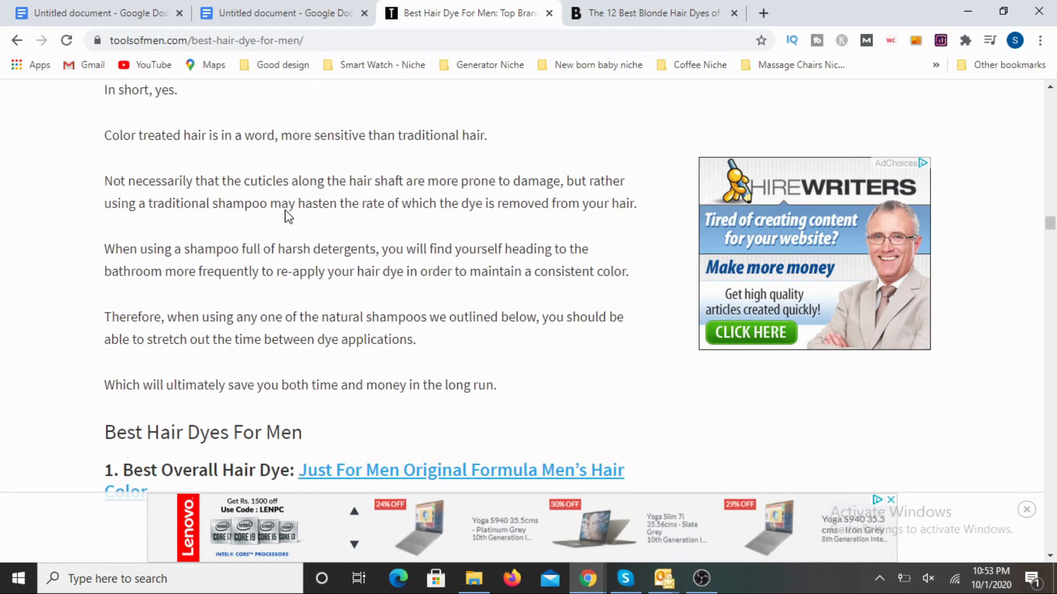
scroll(188, 281, up, 6)
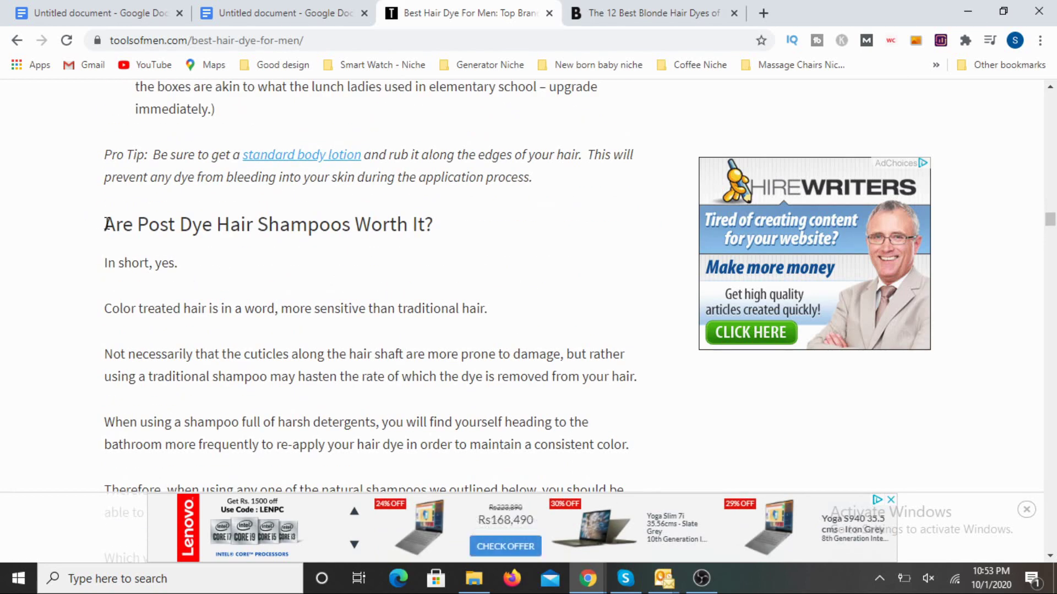
drag(109, 224, 427, 224)
scroll(401, 255, down, 6)
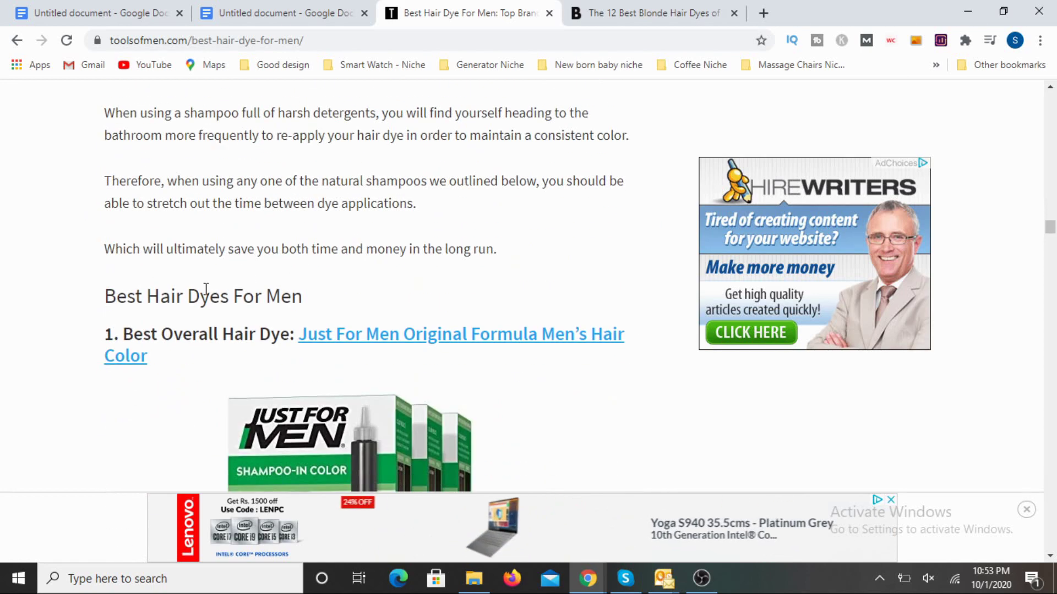
Examine the Best Hair Dyes For Men list and the Best Shampoo For Color Treated Hair section, highlighting the hair dye list's heading
drag(144, 298, 366, 299)
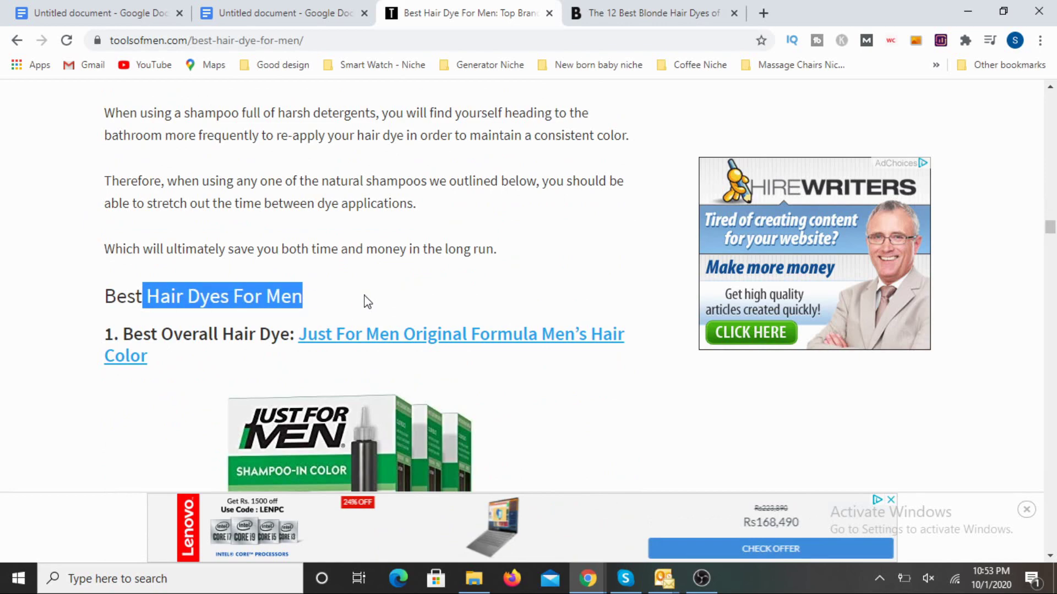
scroll(235, 337, down, 2)
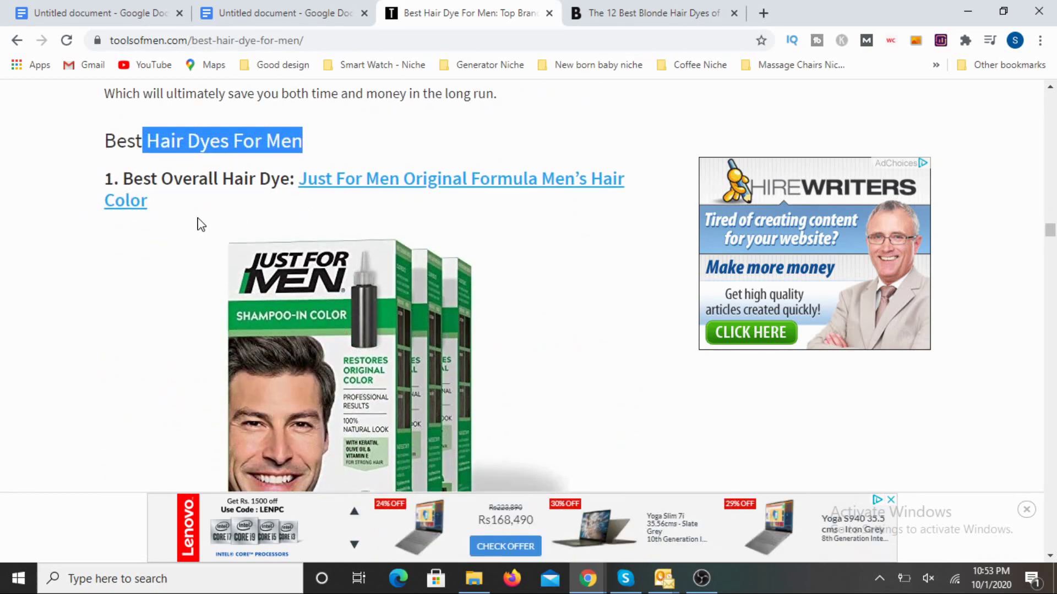
scroll(201, 259, down, 7)
scroll(201, 259, down, 20)
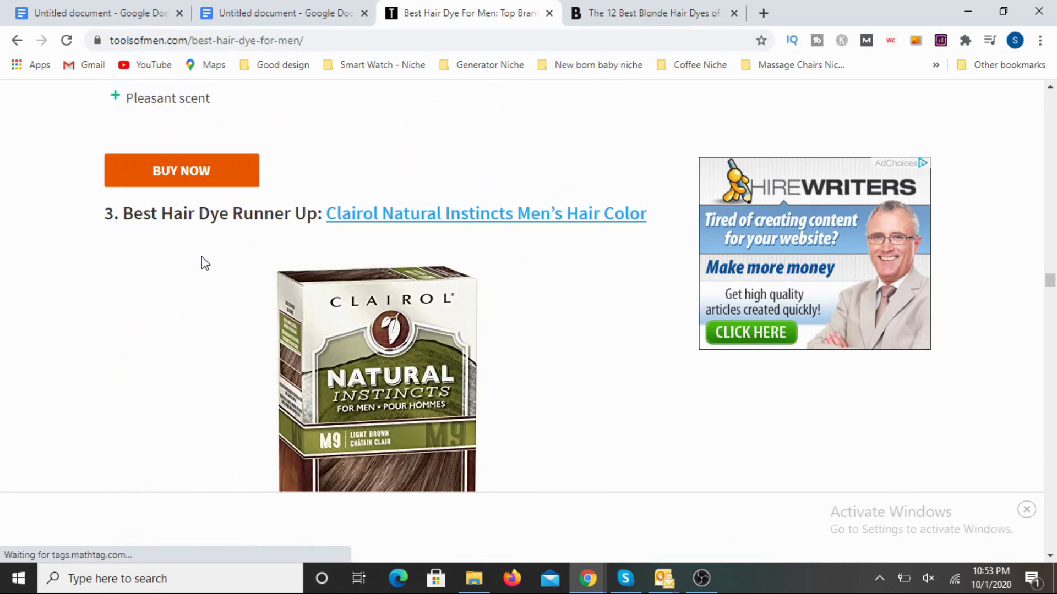
scroll(205, 262, down, 20)
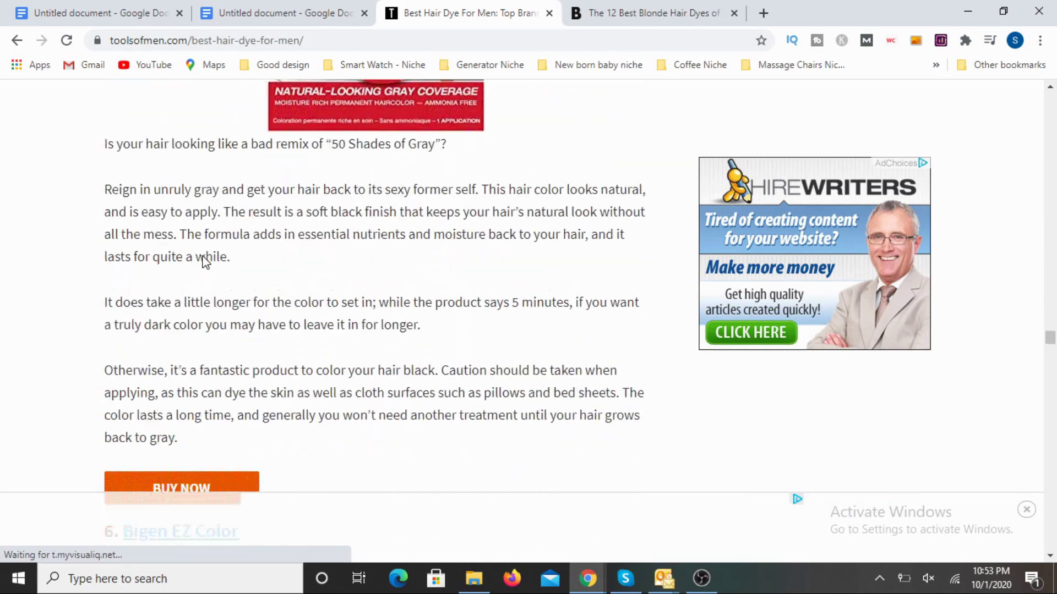
scroll(205, 263, down, 20)
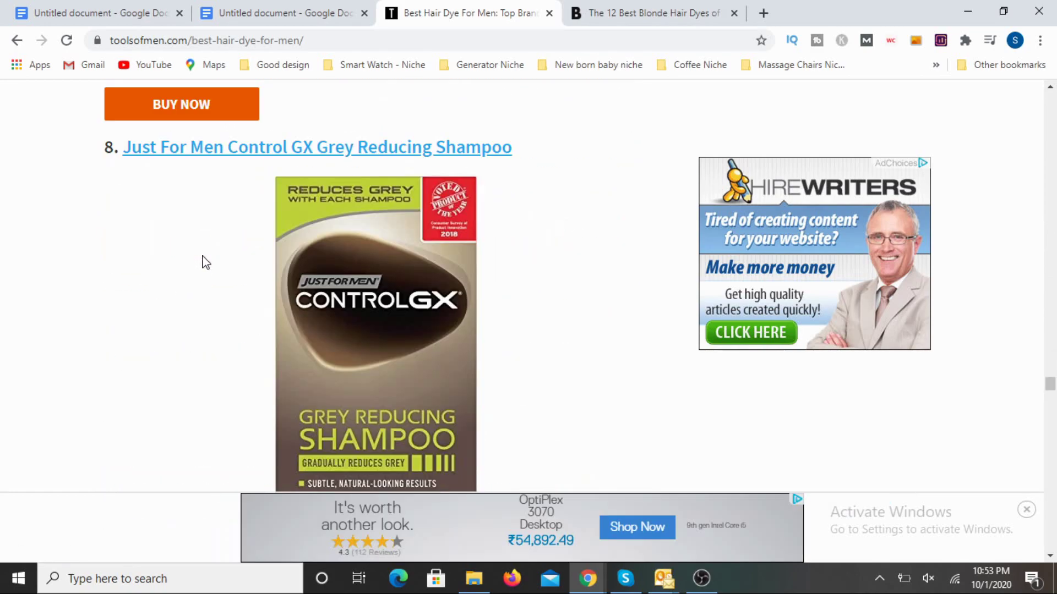
scroll(203, 262, down, 11)
scroll(206, 263, up, 8)
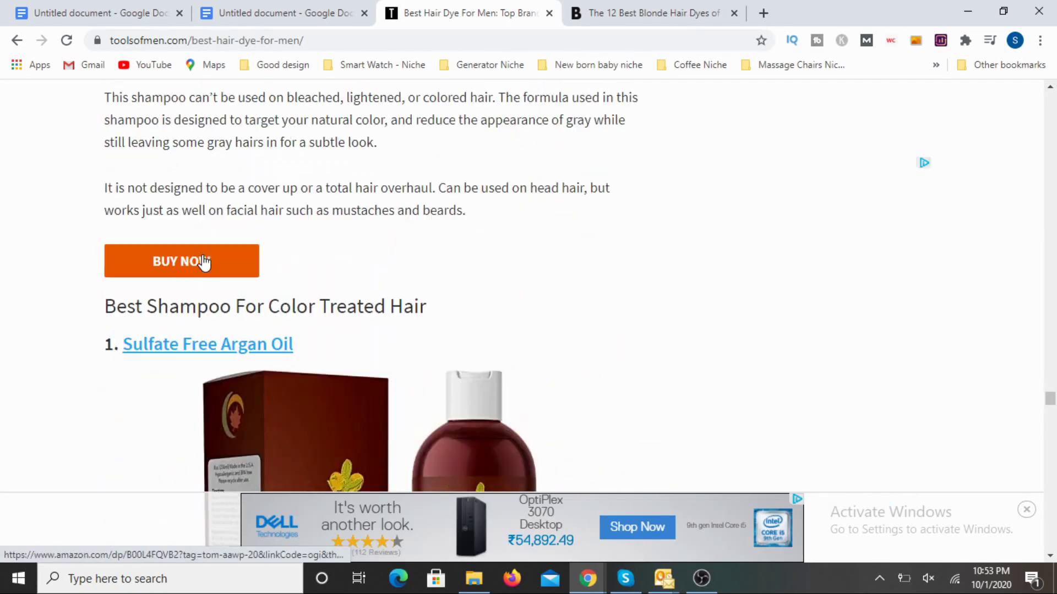
scroll(436, 349, up, 2)
scroll(147, 330, down, 10)
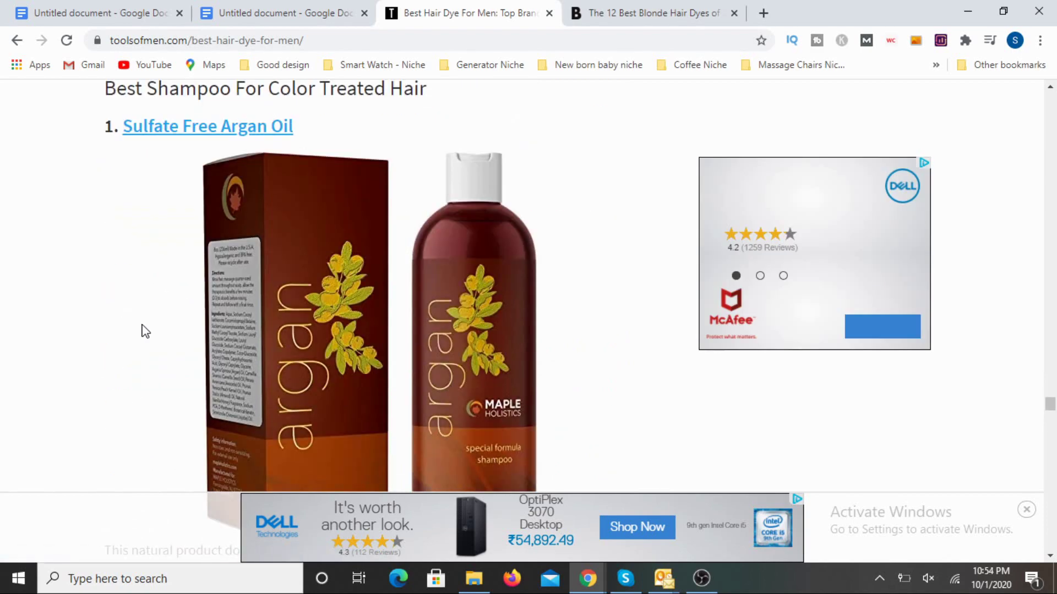
scroll(142, 330, down, 10)
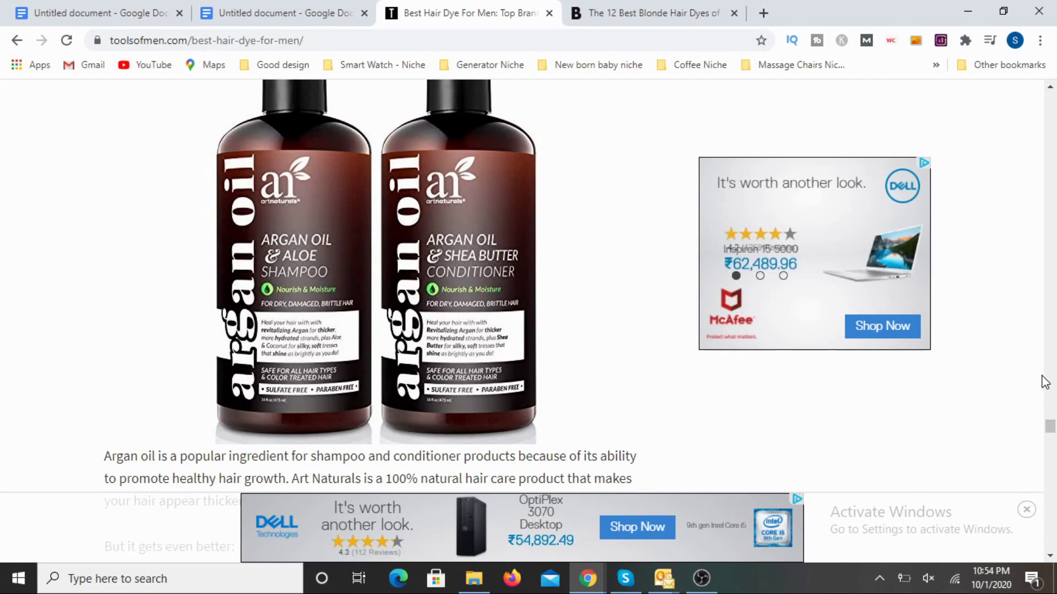
Return to the beginning of the hair dye article and examine its title and header image down to the top picks
drag(1051, 425, 907, 155)
scroll(315, 290, down, 5)
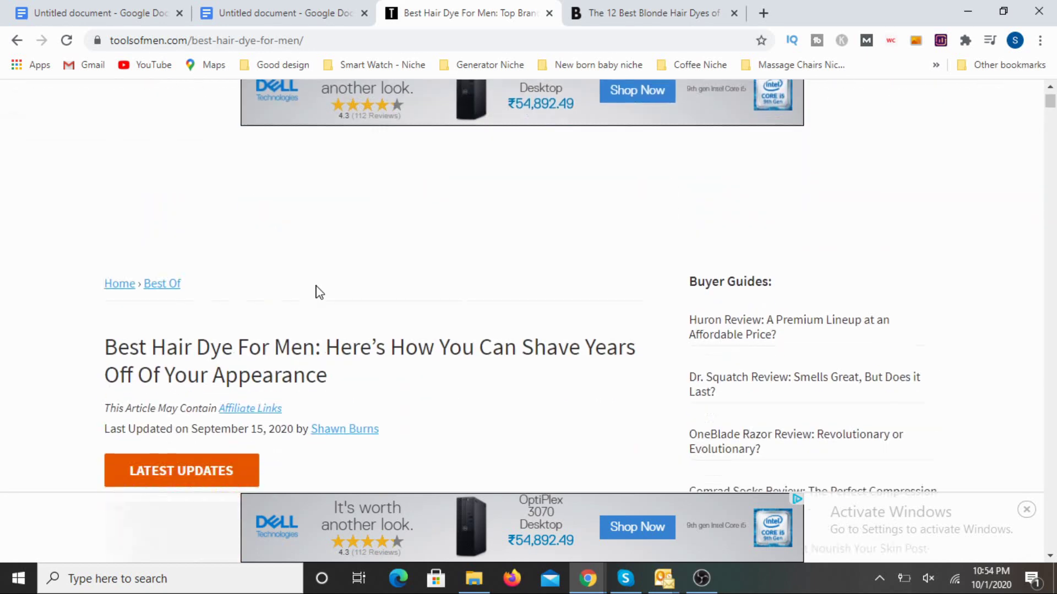
scroll(380, 250, down, 2)
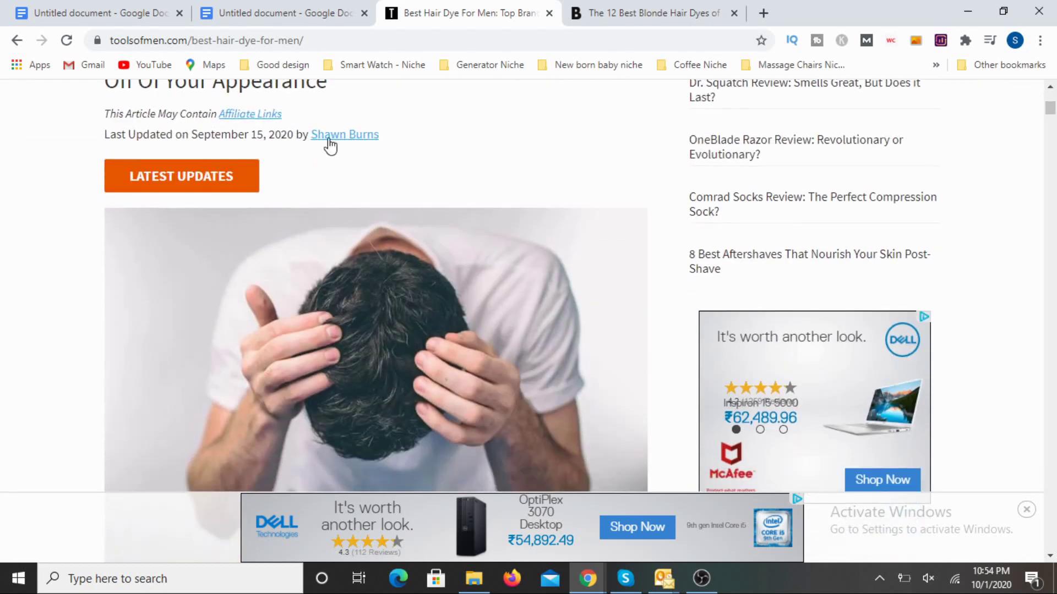
scroll(355, 181, down, 7)
scroll(359, 179, up, 5)
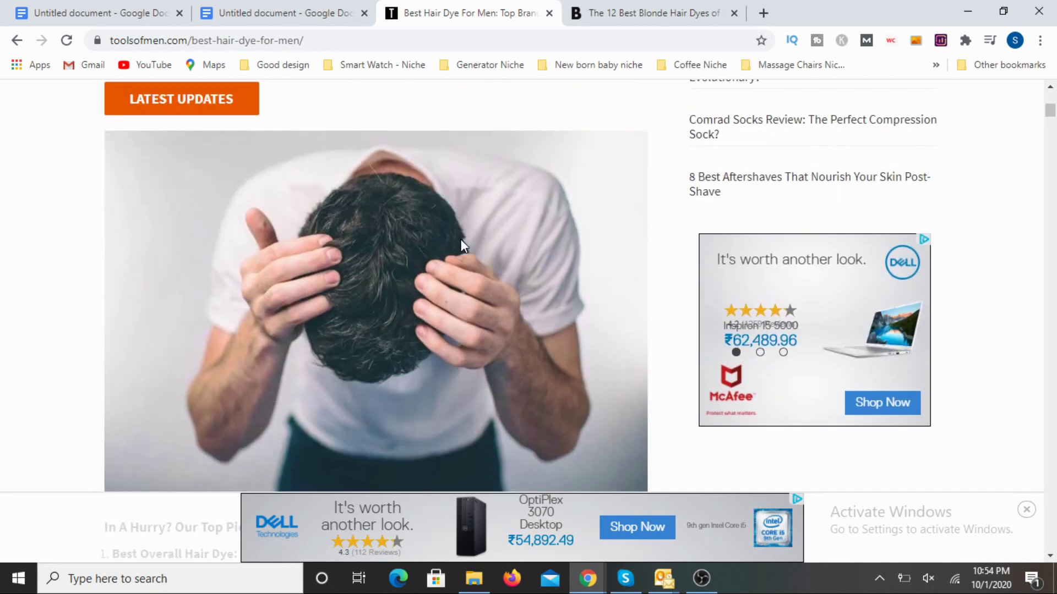
scroll(329, 216, up, 4)
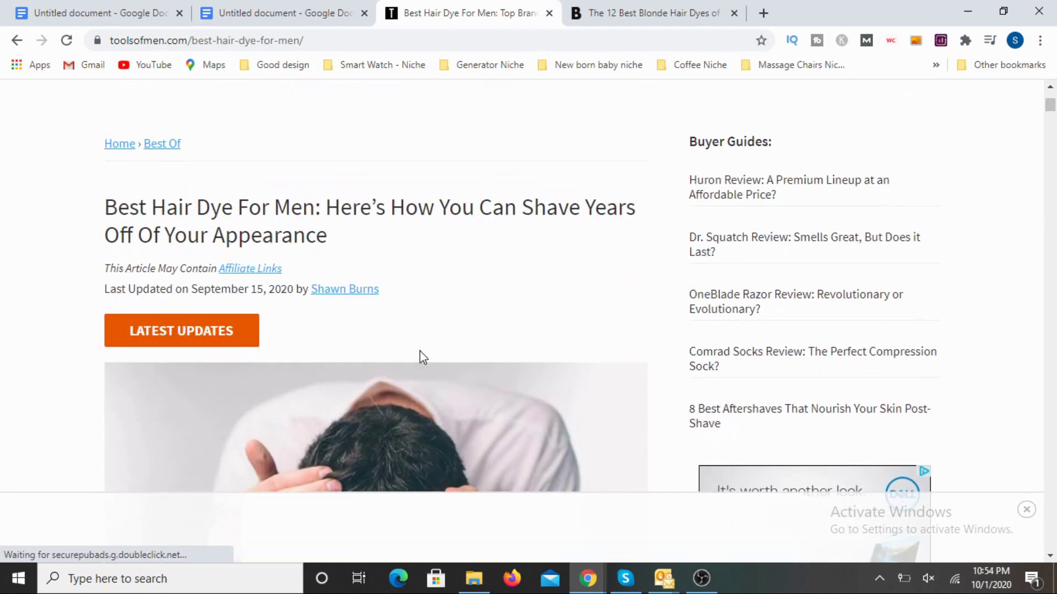
scroll(489, 314, down, 1)
scroll(488, 308, down, 3)
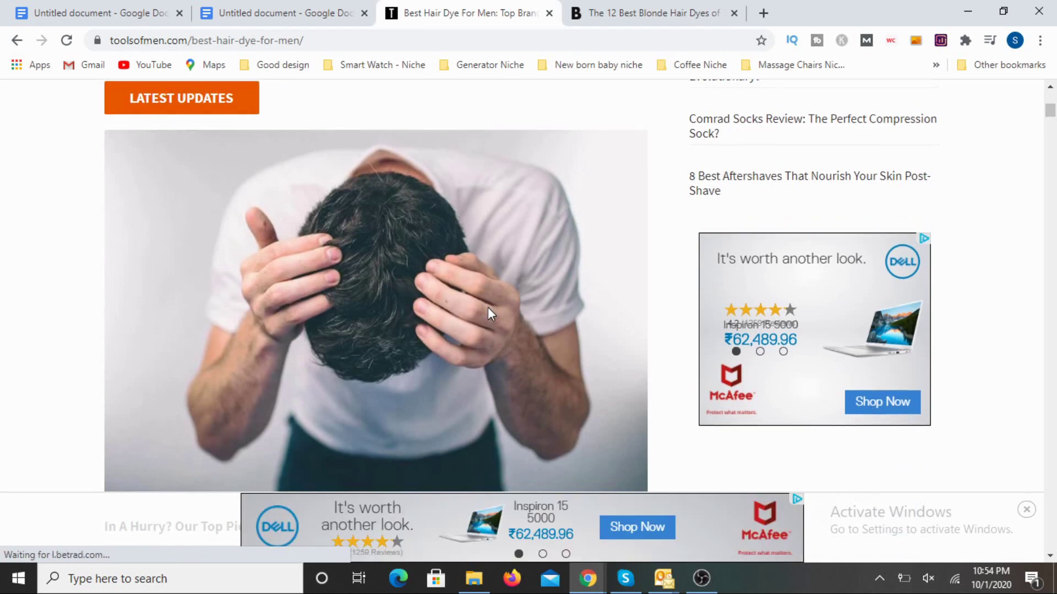
scroll(488, 308, down, 5)
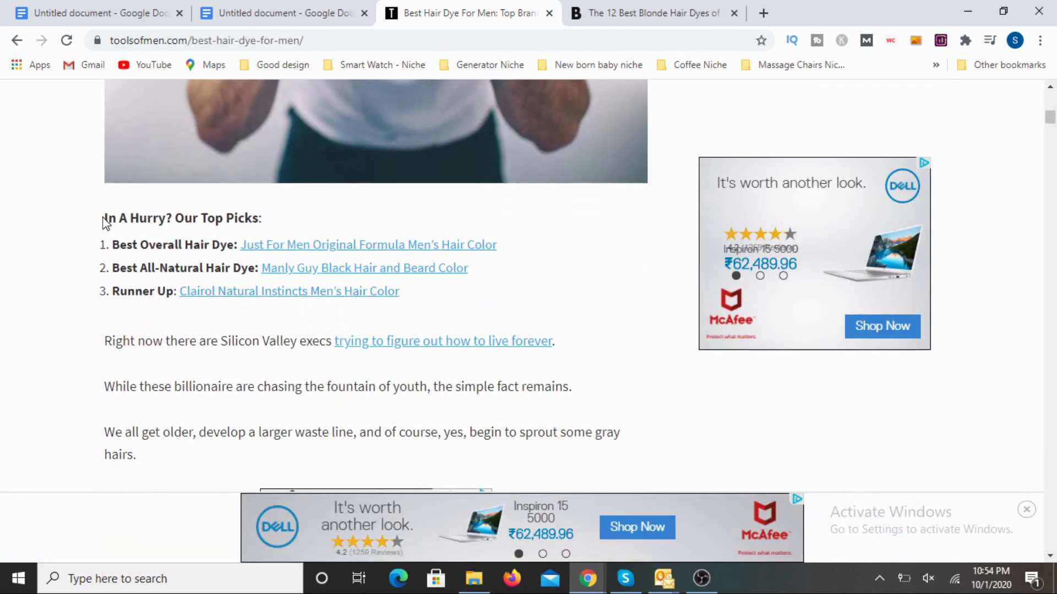
Examine the In A Hurry? Our Top Picks block, highlighting its heading, each pick's label and the whole three-item list
drag(106, 223, 249, 233)
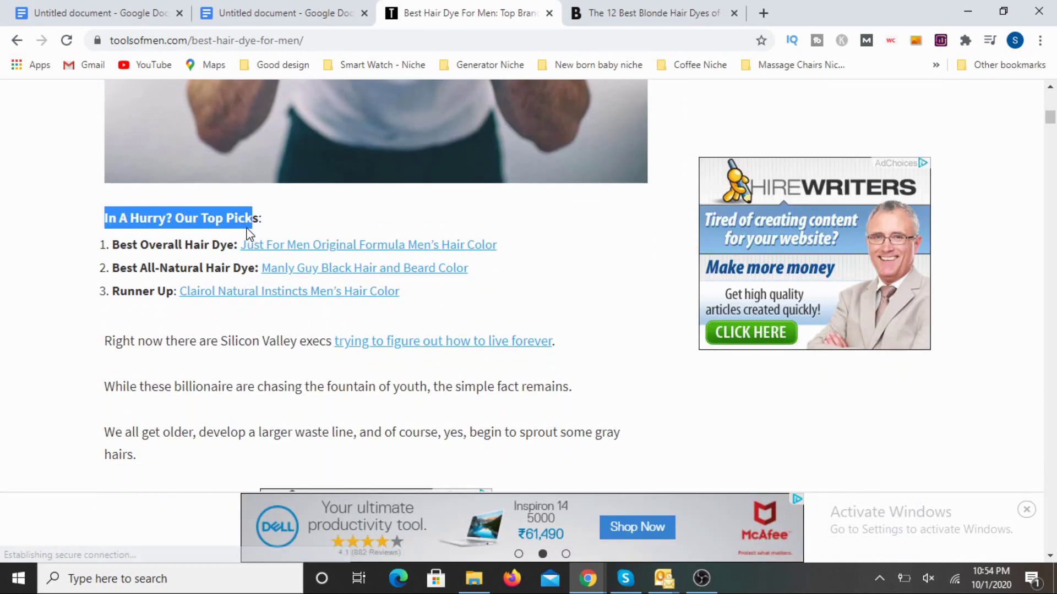
click(255, 219)
drag(176, 220, 275, 215)
click(178, 340)
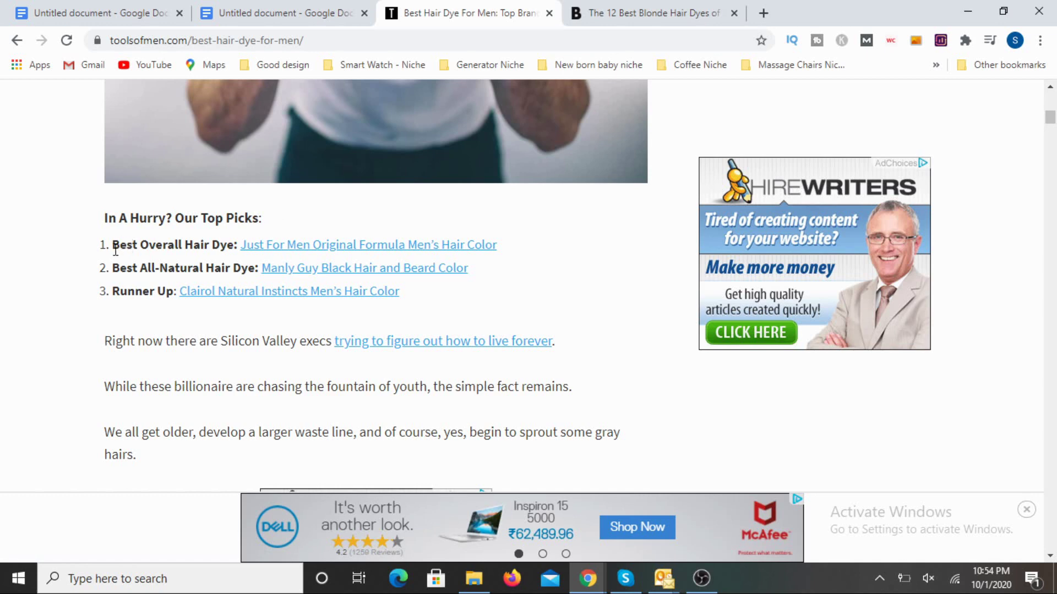
drag(112, 245, 234, 260)
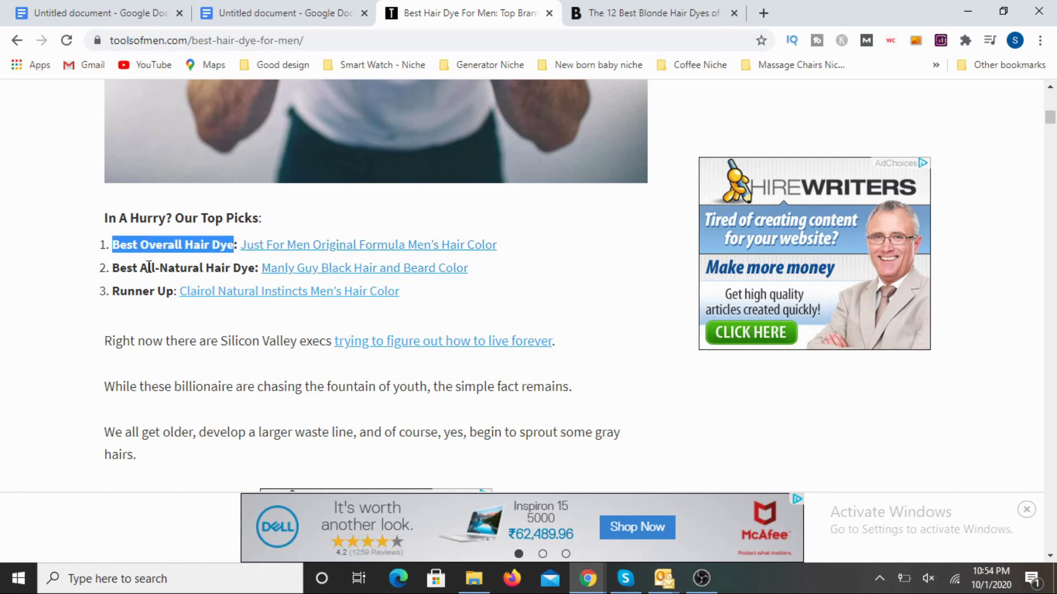
drag(148, 266, 232, 268)
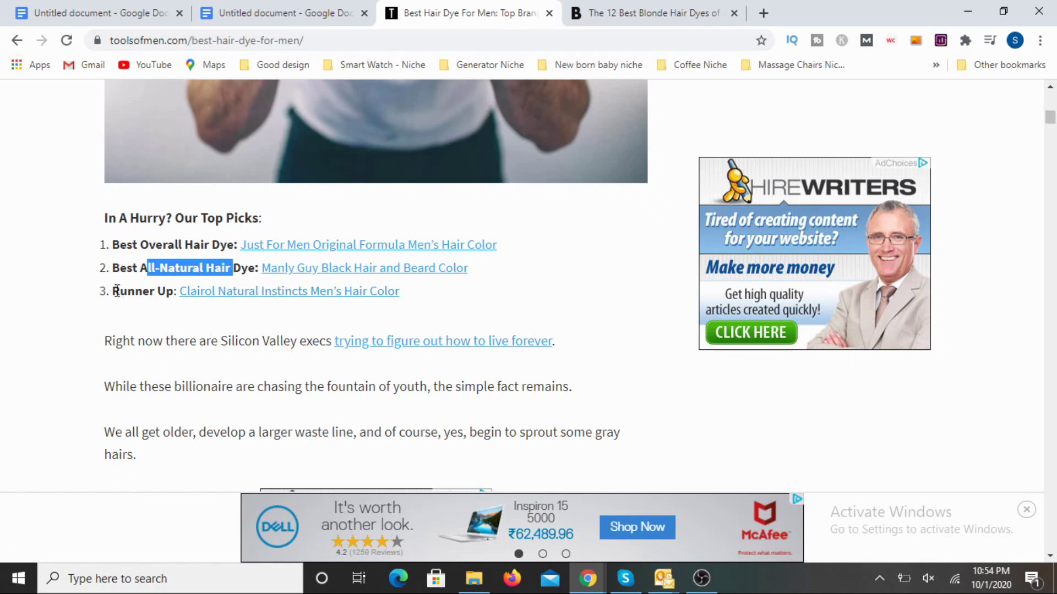
drag(113, 290, 156, 291)
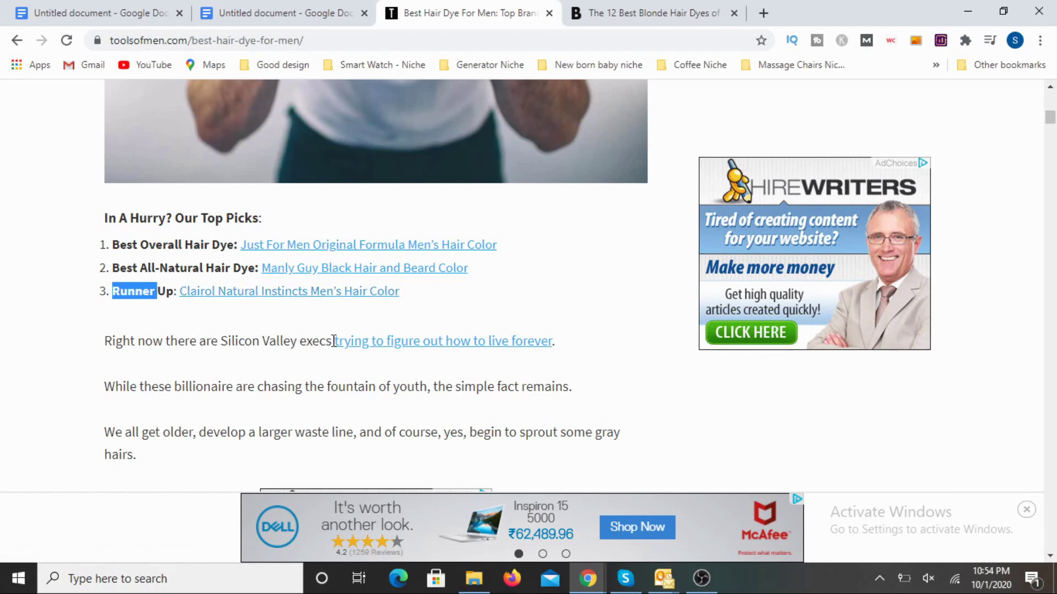
click(422, 297)
drag(423, 298, 109, 242)
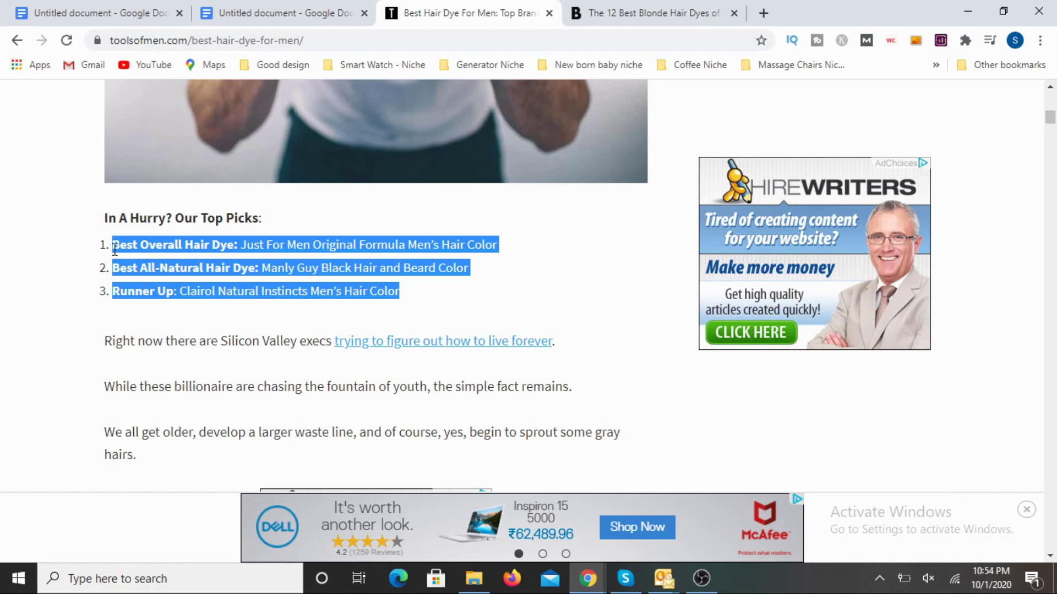
click(163, 349)
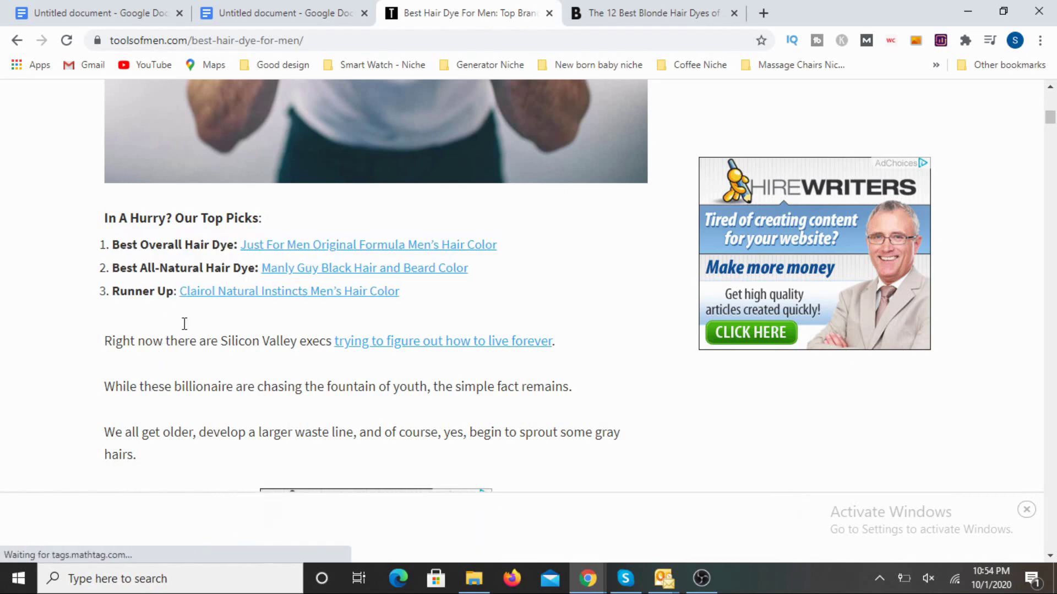
Examine how the top picks block sits between the header image and the article's opening paragraphs
scroll(484, 108, up, 3)
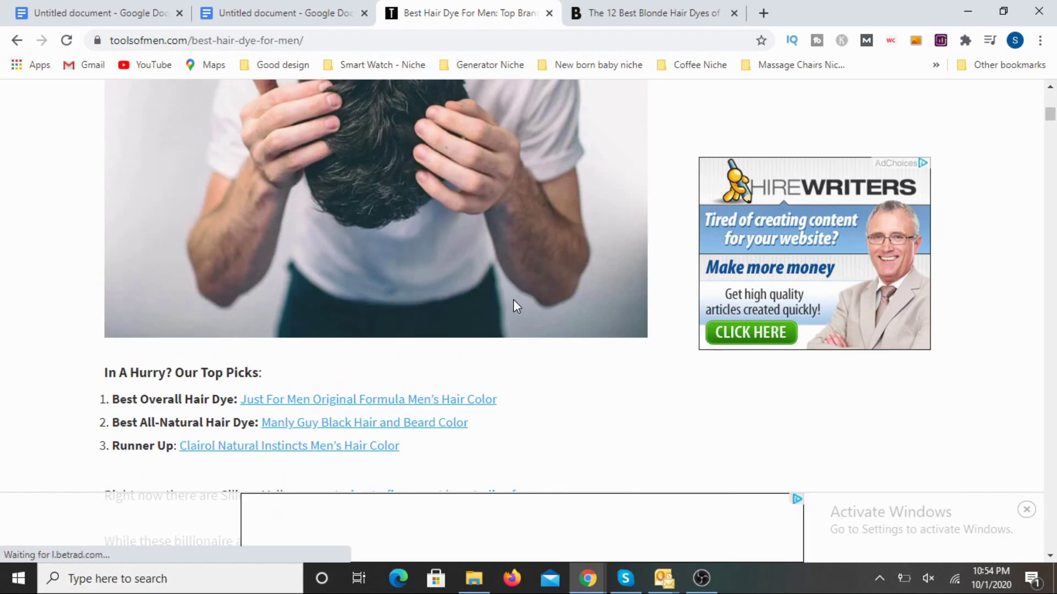
scroll(515, 302, down, 3)
scroll(520, 314, down, 8)
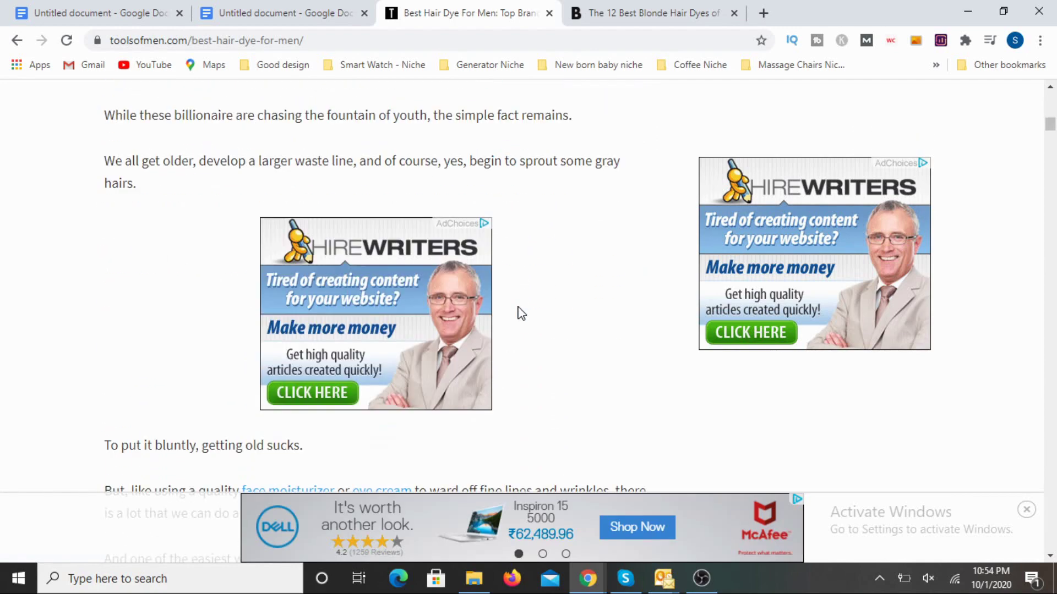
scroll(520, 313, up, 3)
scroll(520, 312, down, 3)
scroll(519, 311, up, 6)
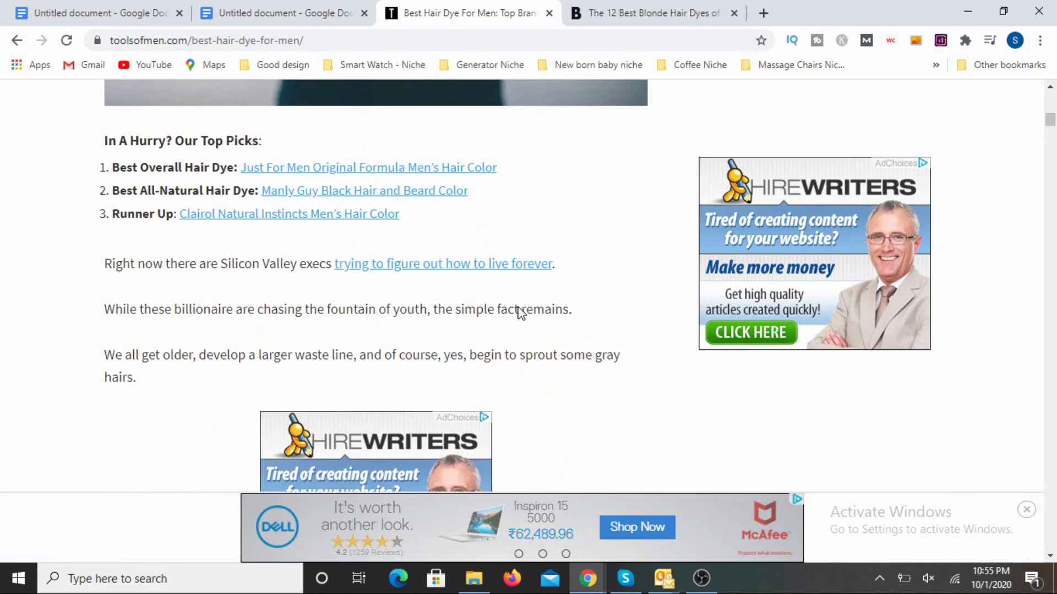
scroll(264, 303, up, 3)
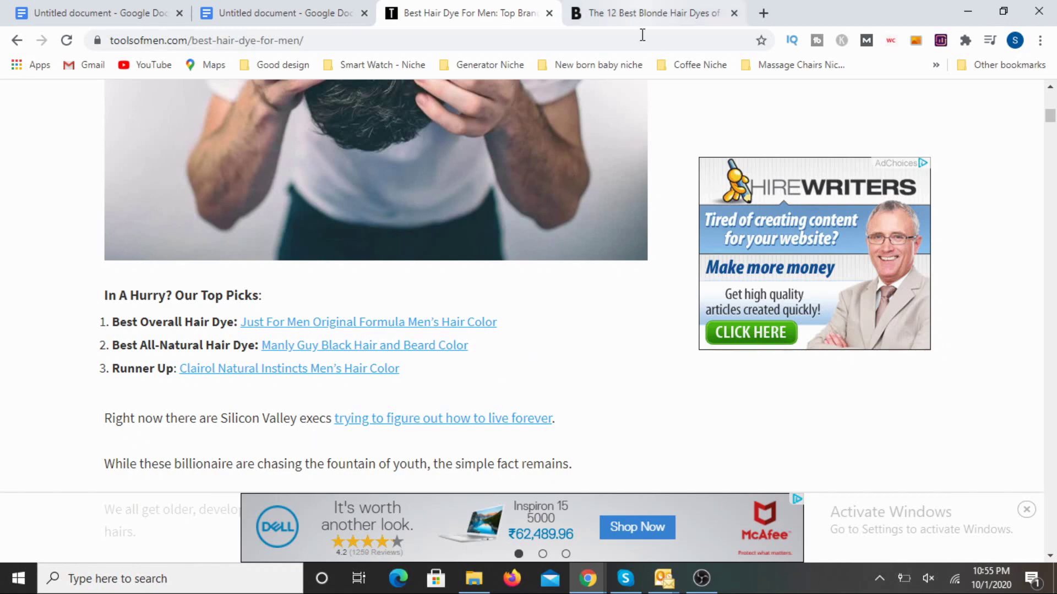
Switch to the byrdie.com article on blonde hair dyes and read its introduction and product entries down to Best for Highlights
click(630, 23)
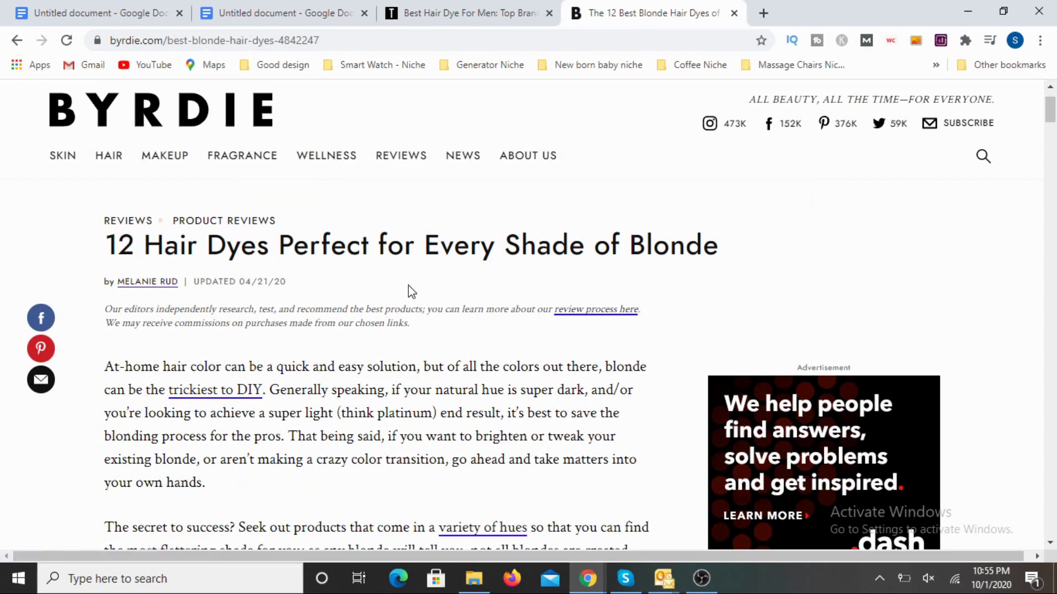
scroll(625, 358, down, 10)
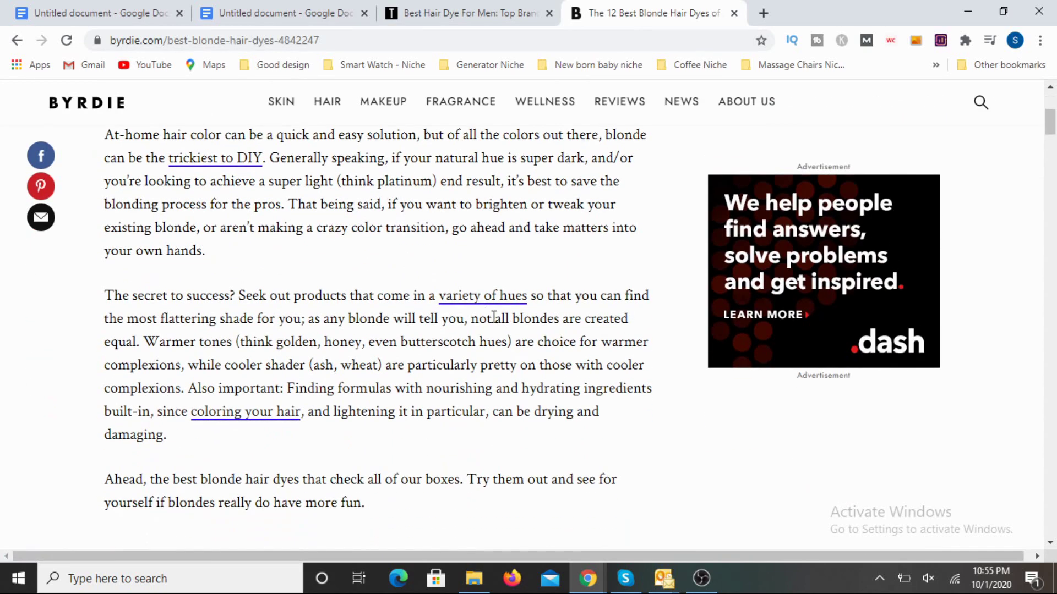
scroll(476, 300, down, 15)
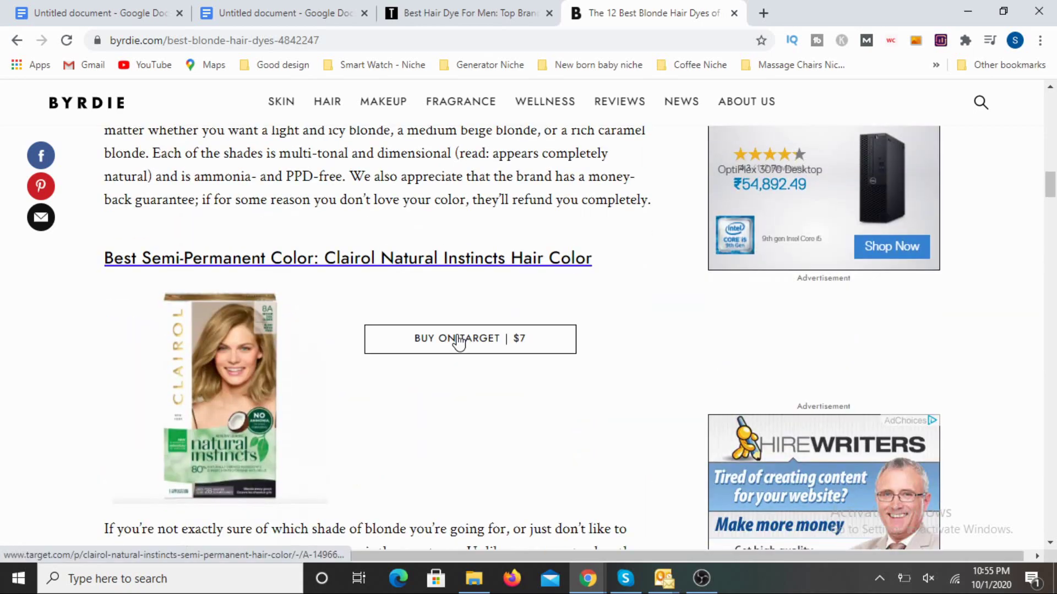
scroll(458, 334, down, 4)
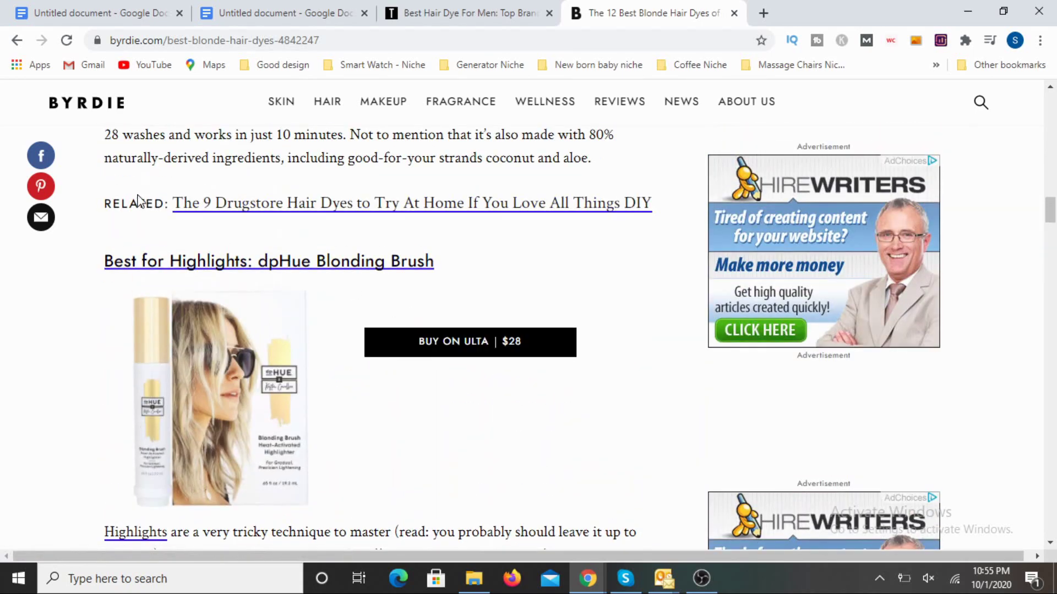
Compare the blonde hair dye entries' category headings, purchase links and descriptions, from the Nutrisse product through Best Drugstore
scroll(253, 240, up, 3)
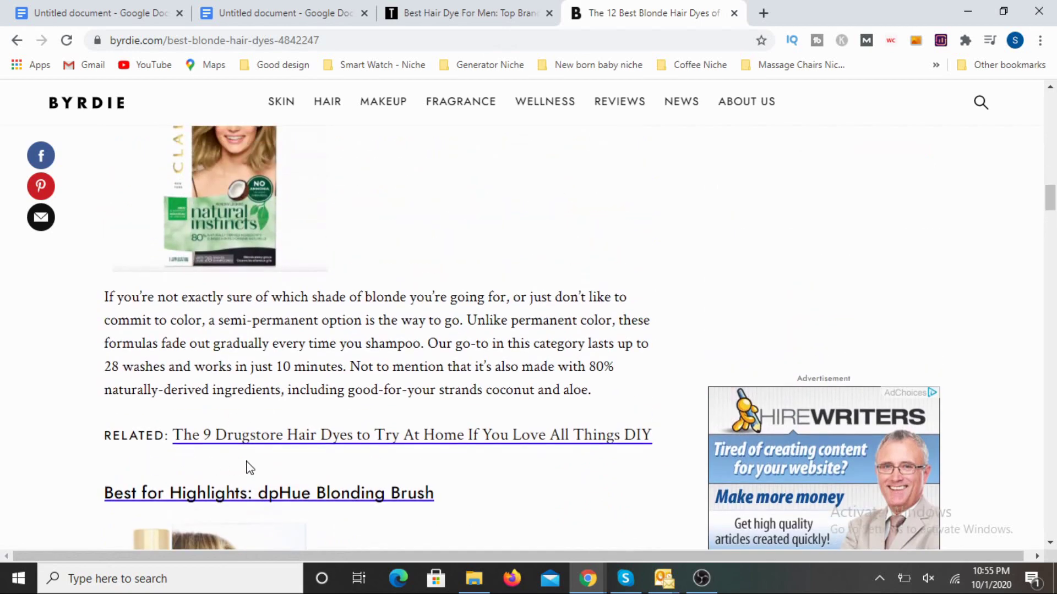
scroll(247, 469, up, 6)
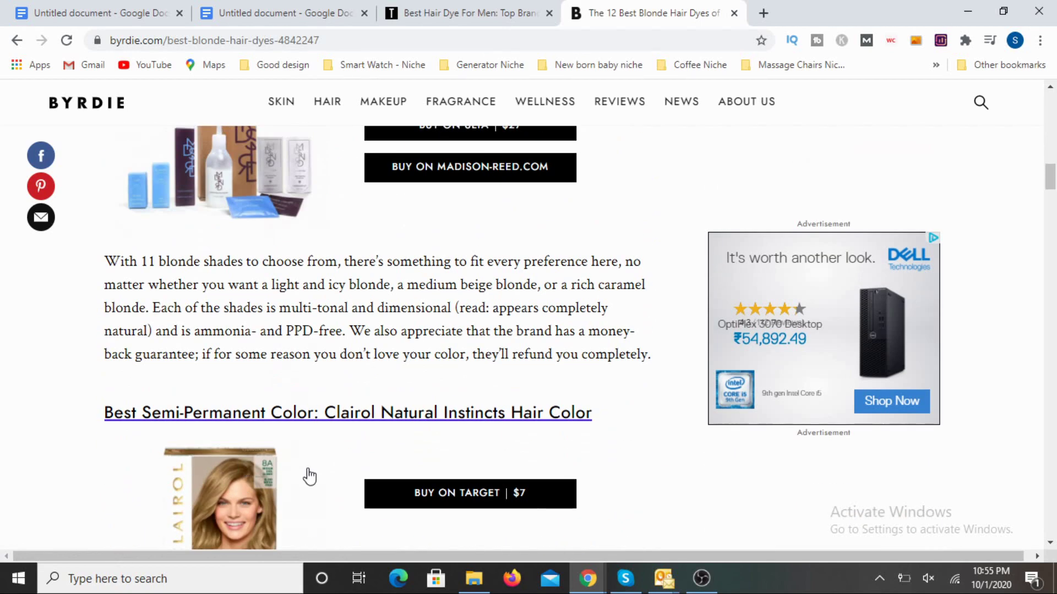
scroll(304, 474, up, 7)
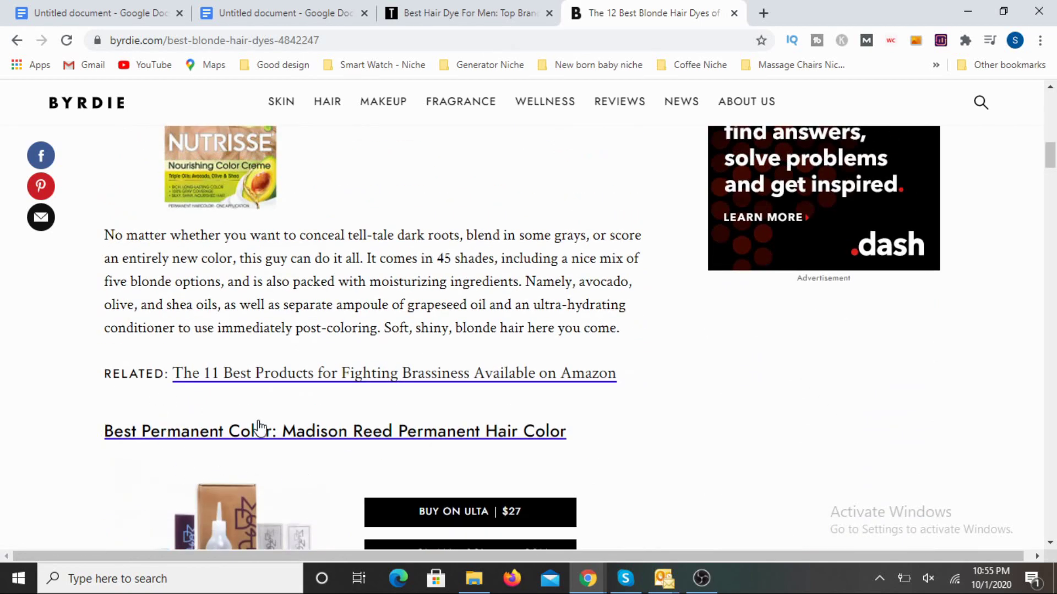
scroll(187, 420, up, 4)
scroll(188, 420, down, 7)
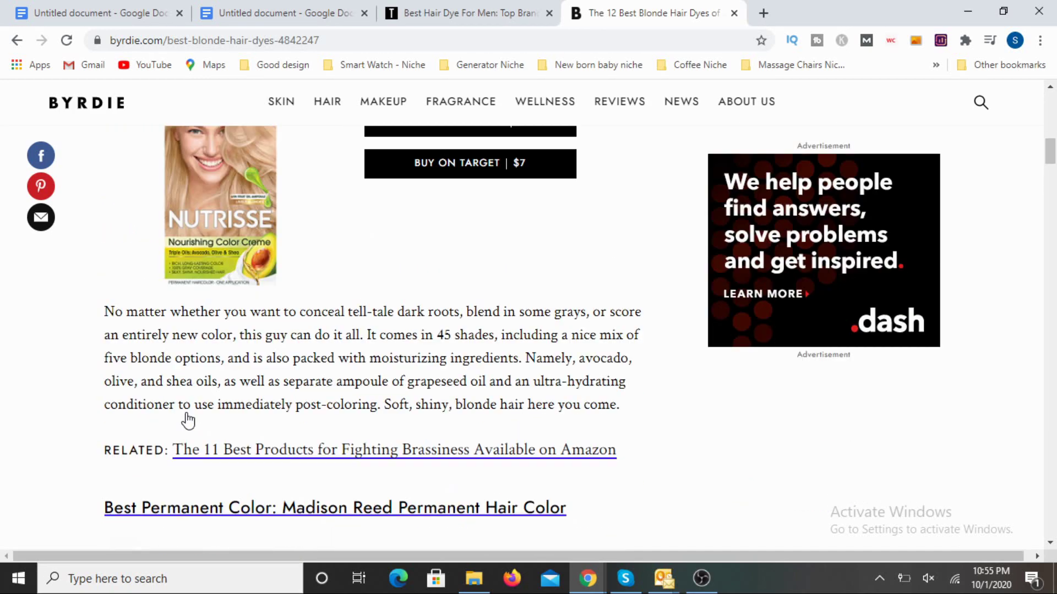
scroll(244, 308, down, 6)
scroll(242, 315, down, 10)
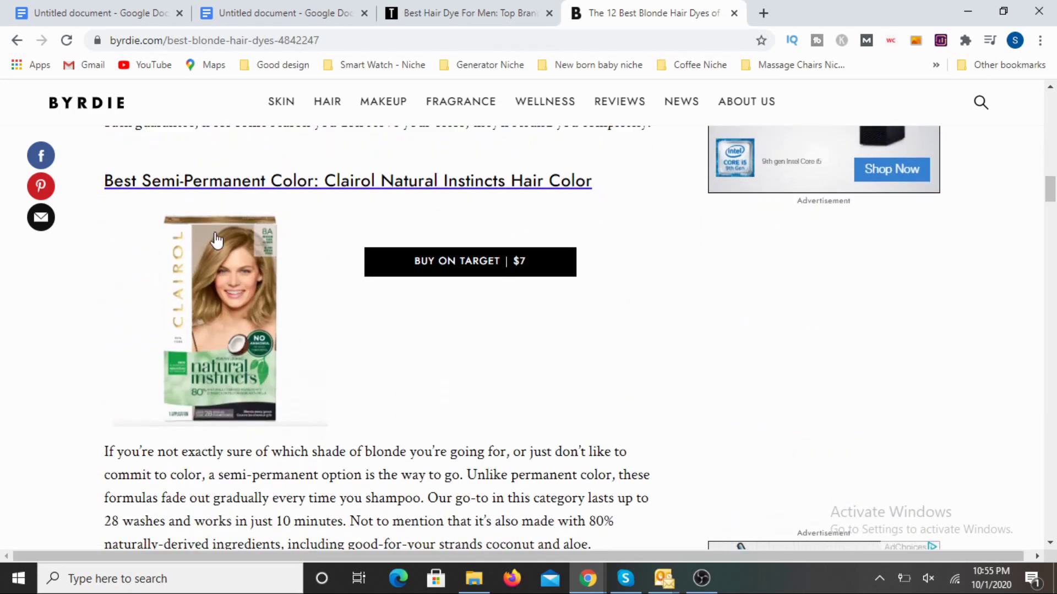
scroll(349, 362, down, 20)
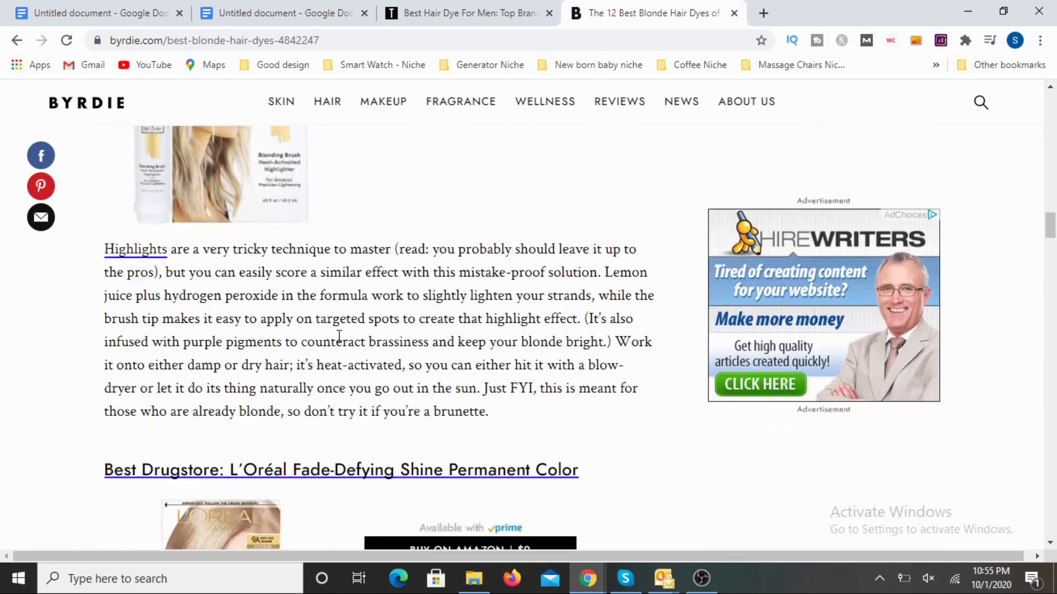
Skim the blonde hair dyes article to its end and highlight the whole Best Overall Garnier Nutrisse entry, from heading through description
scroll(338, 338, down, 20)
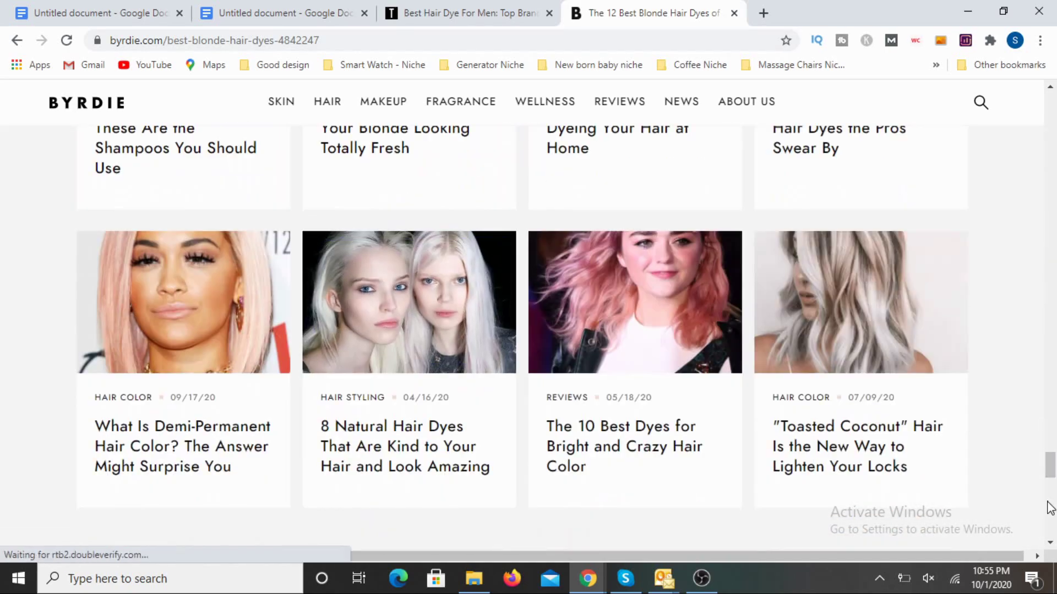
drag(1050, 465, 1052, 113)
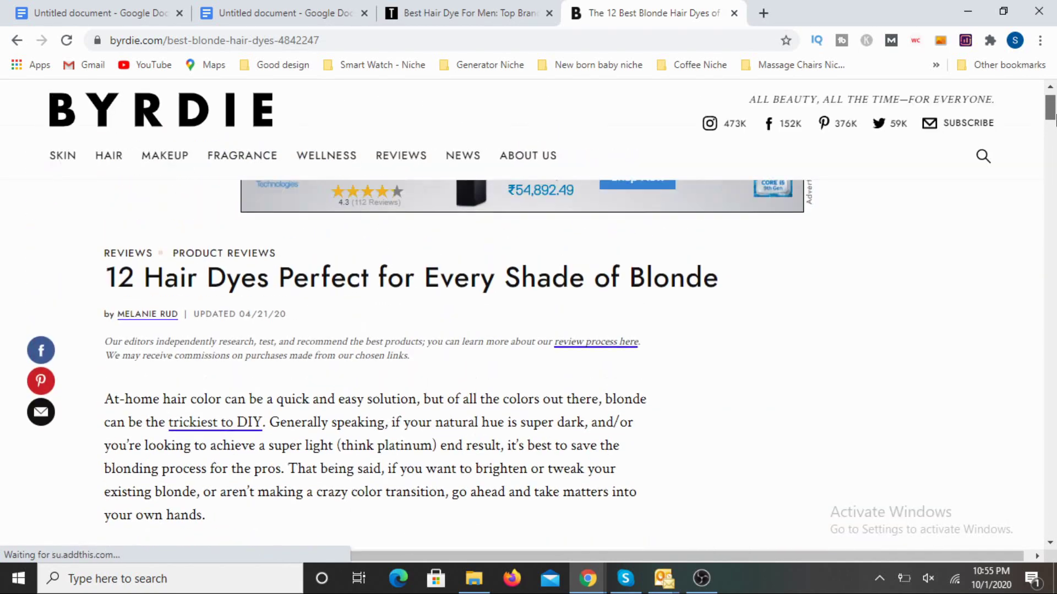
scroll(661, 320, down, 10)
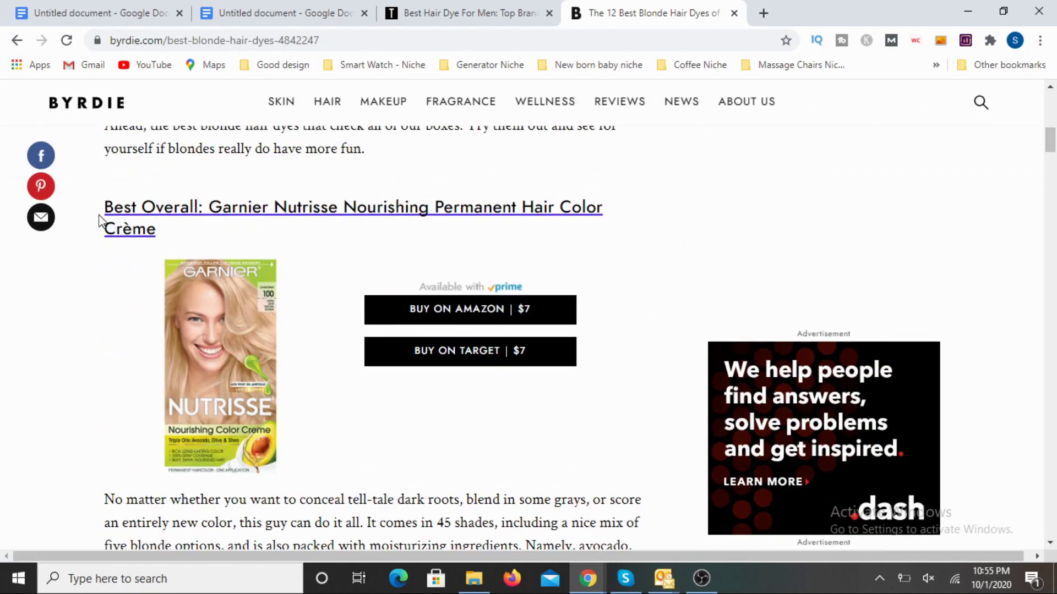
drag(100, 217, 631, 307)
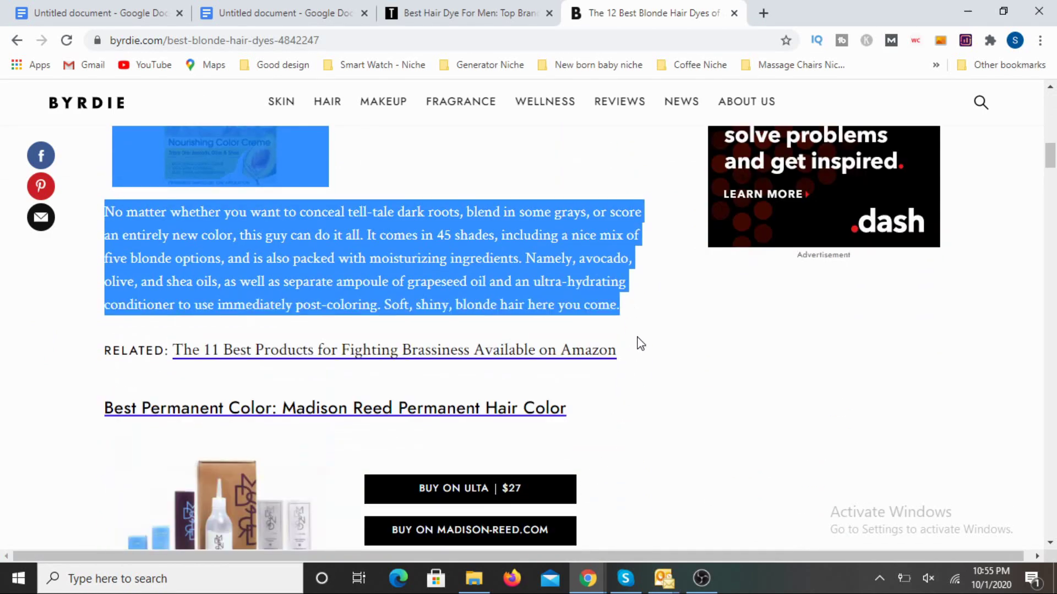
scroll(637, 342, up, 5)
scroll(652, 405, up, 1)
scroll(650, 403, down, 10)
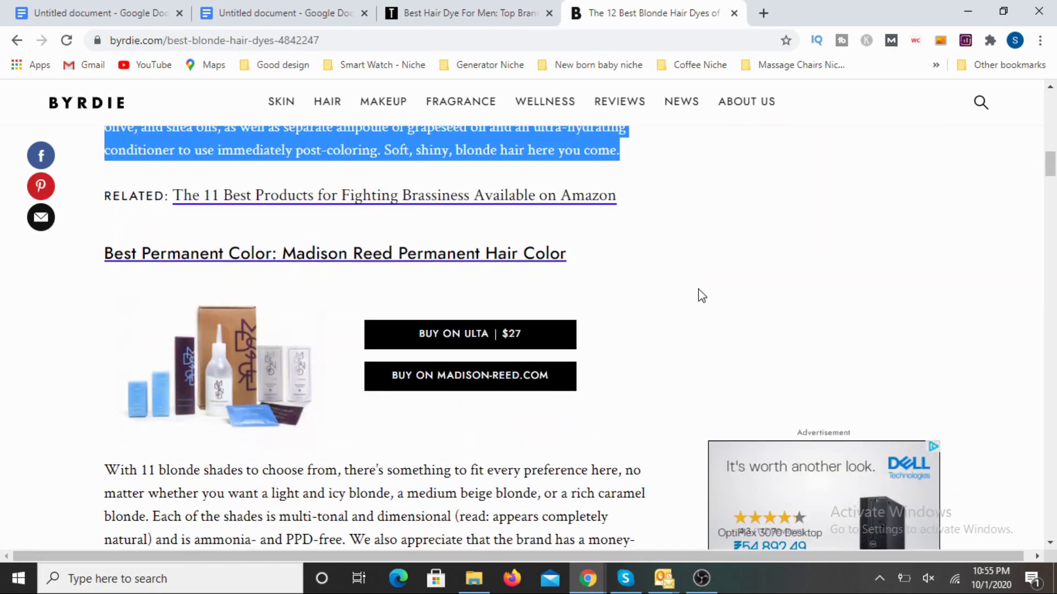
click(684, 259)
Compare the layout of the product entries and their related links from Best Overall down to Best for Highlights
scroll(549, 320, up, 4)
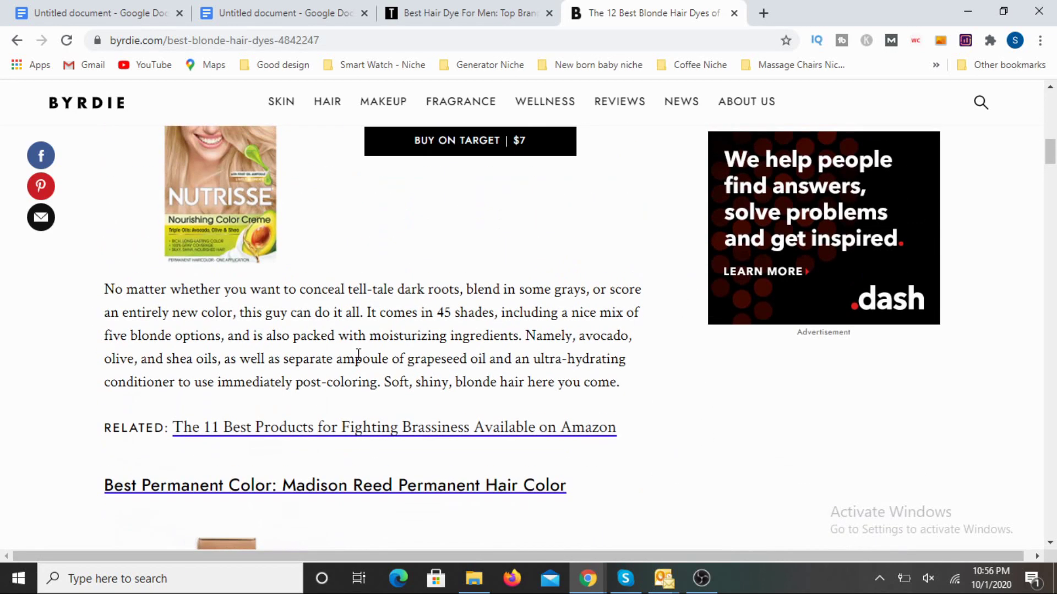
scroll(380, 357, up, 5)
scroll(392, 355, down, 4)
scroll(392, 357, down, 4)
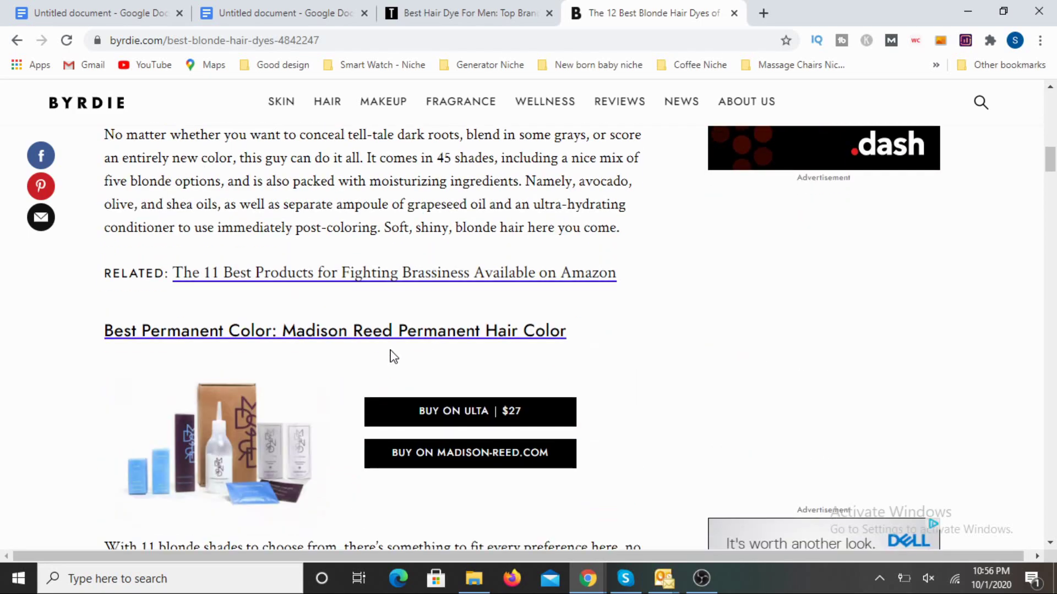
scroll(265, 367, down, 7)
scroll(265, 369, down, 4)
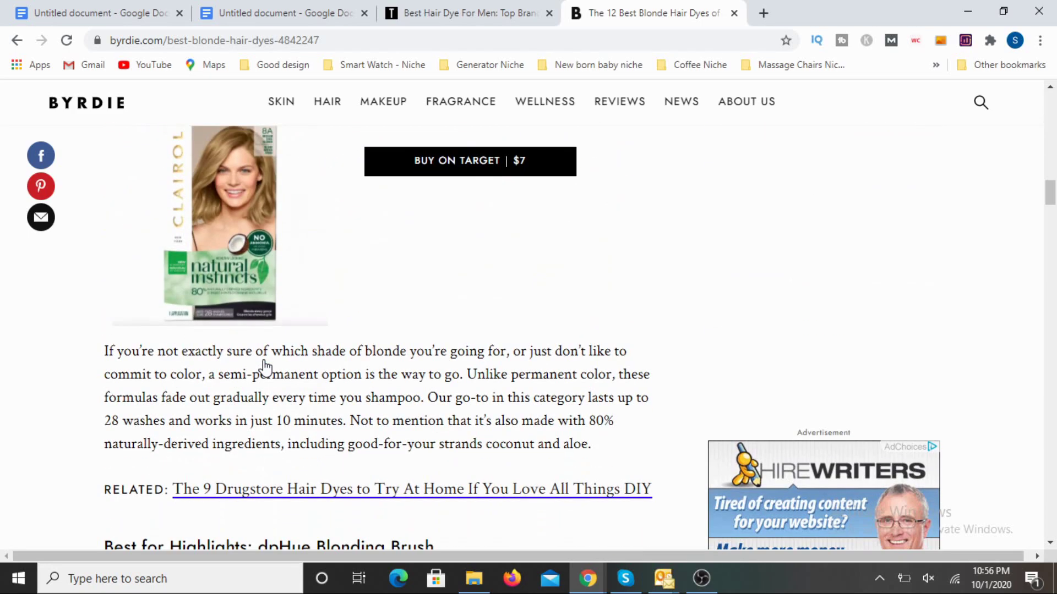
scroll(113, 314, up, 4)
scroll(342, 435, down, 7)
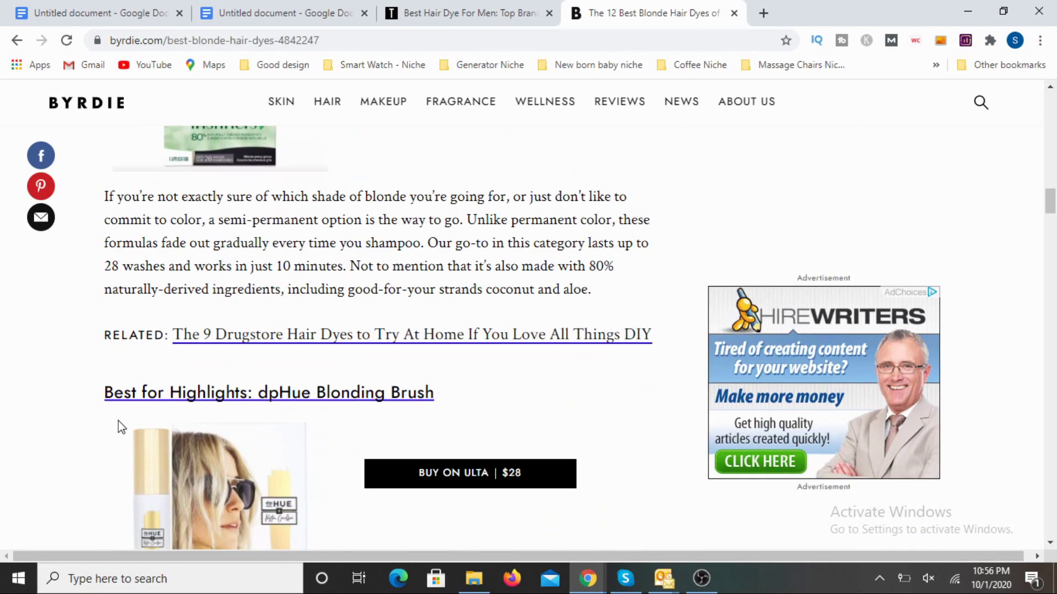
scroll(606, 472, up, 14)
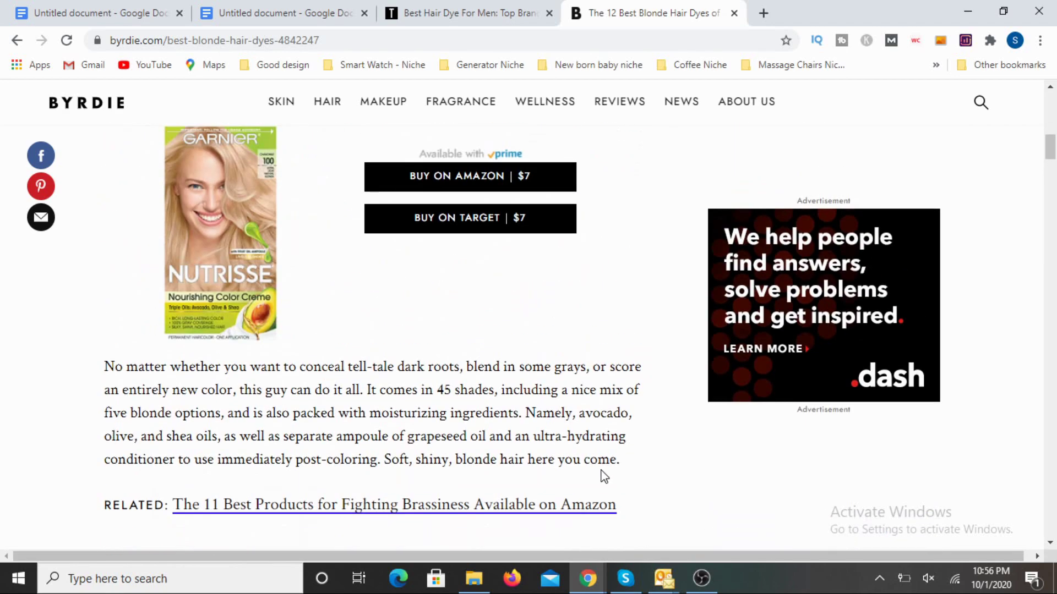
Review the article's opening, highlighting its title and introductory paragraphs down to the Best Overall entry
scroll(604, 477, up, 5)
scroll(553, 388, up, 8)
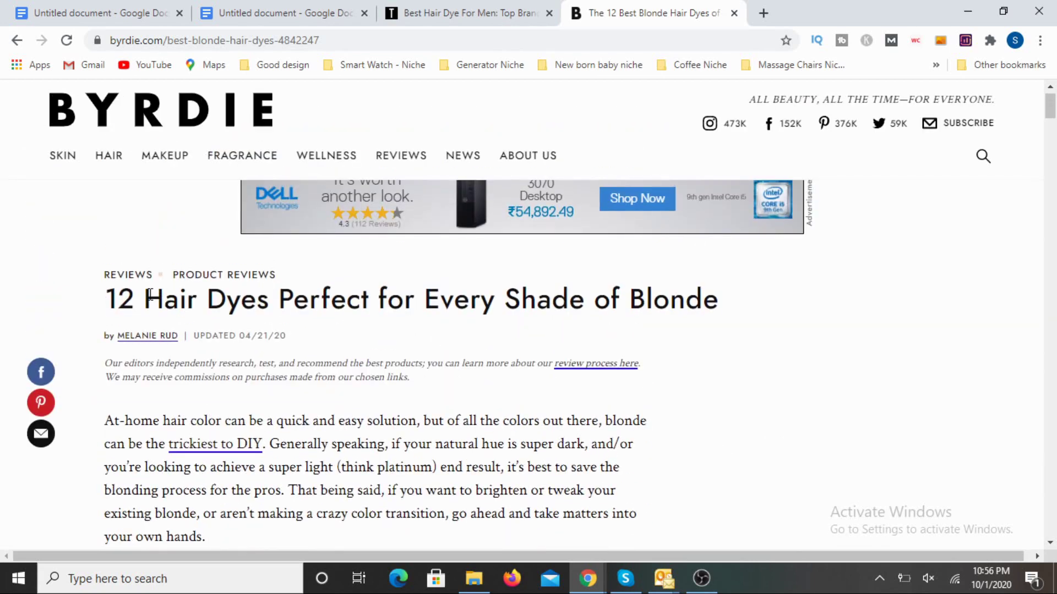
drag(149, 295, 757, 307)
scroll(564, 353, down, 3)
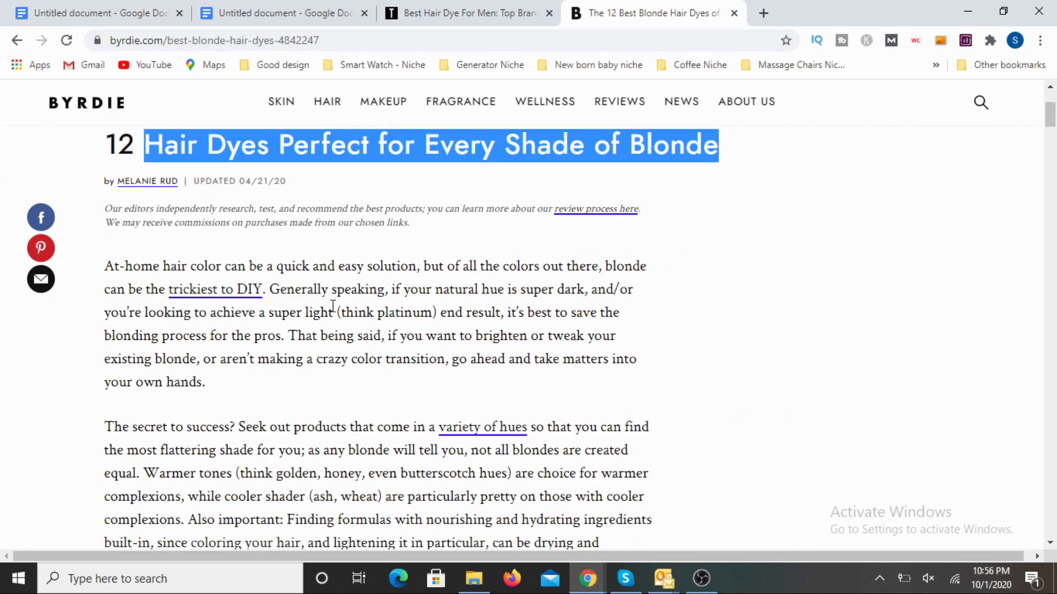
triple_click(332, 307)
scroll(337, 325, down, 3)
triple_click(332, 312)
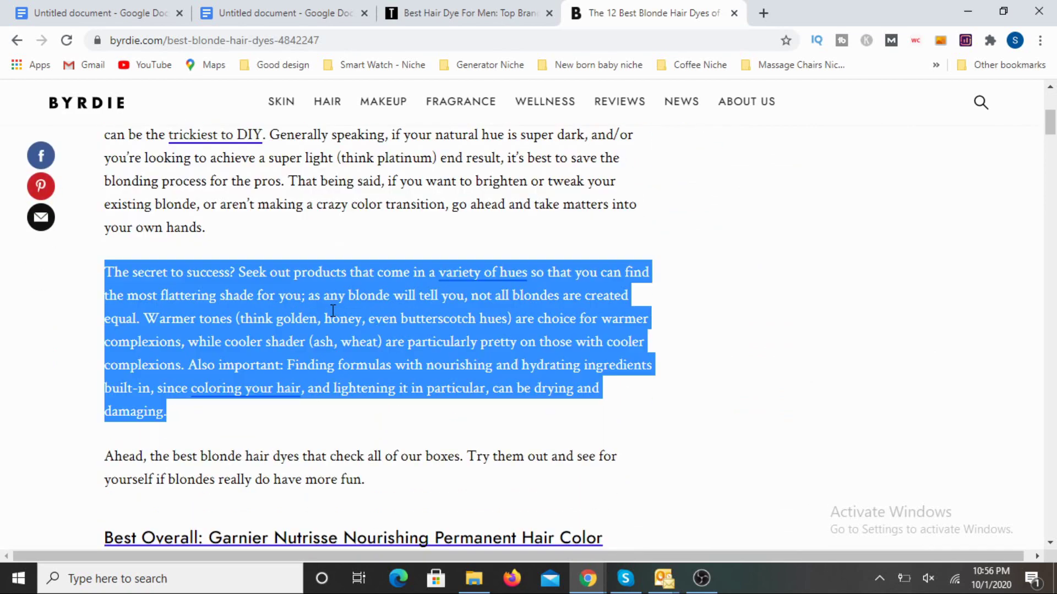
scroll(374, 330, down, 3)
scroll(272, 319, down, 1)
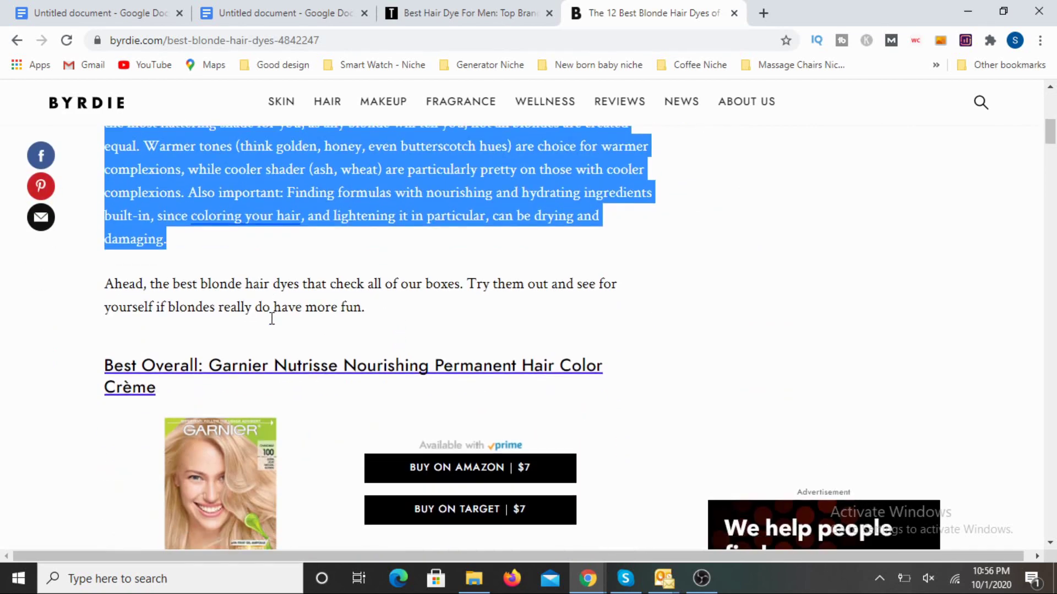
scroll(272, 319, down, 3)
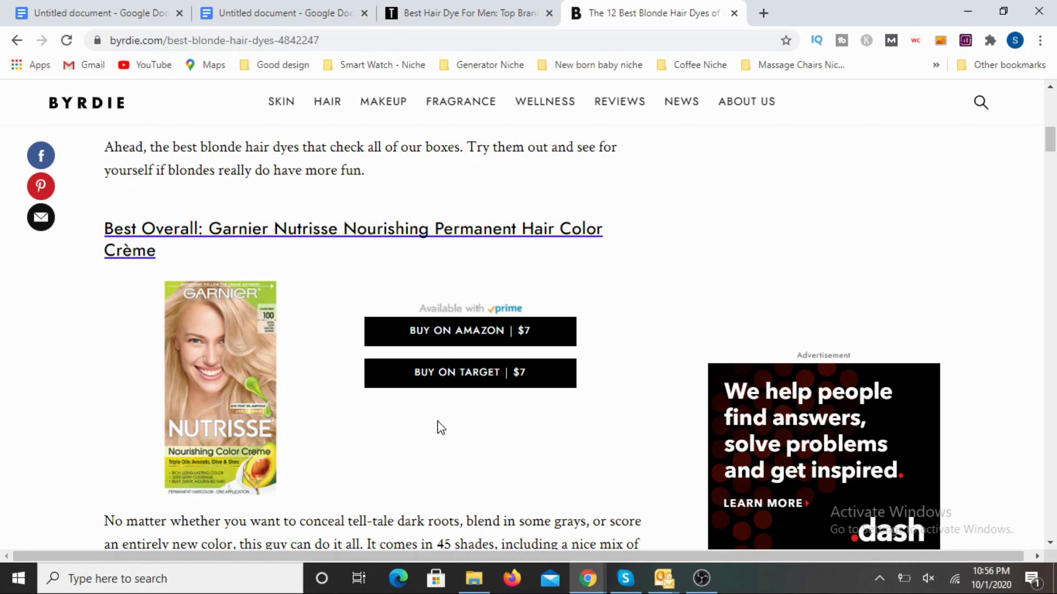
Examine how the introduction leads into the Best Overall entry and how the Best Permanent Color entry follows it
scroll(437, 429, down, 3)
scroll(443, 433, up, 3)
scroll(390, 278, up, 3)
scroll(341, 349, down, 1)
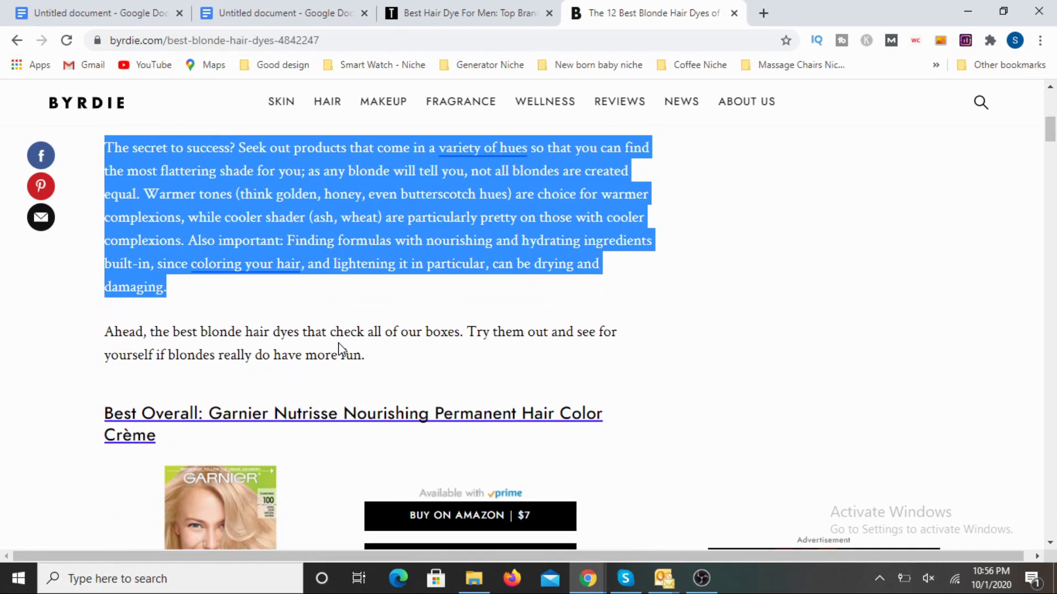
scroll(340, 349, down, 2)
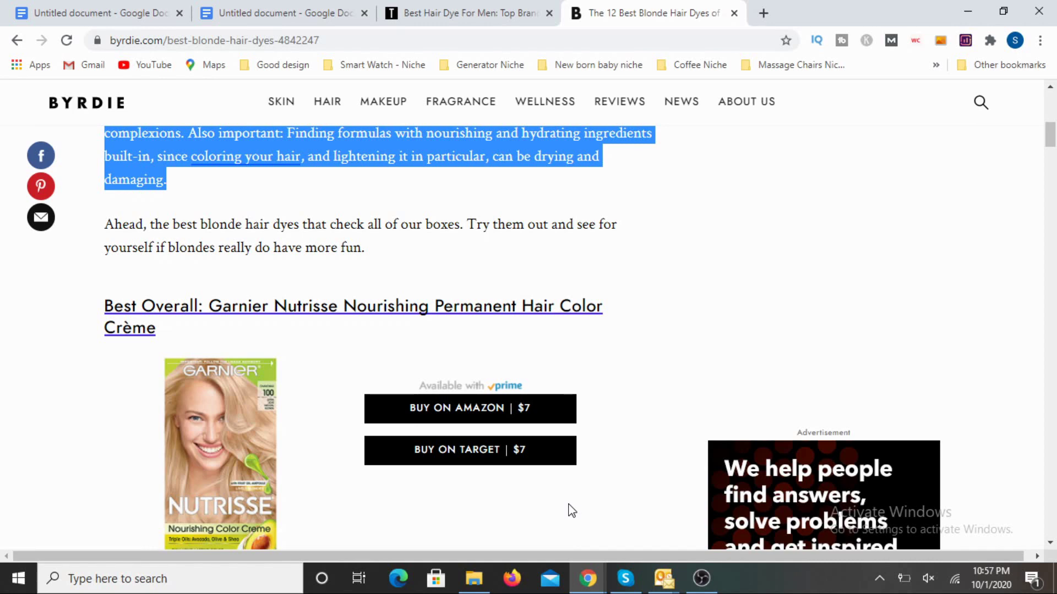
scroll(238, 338, down, 1)
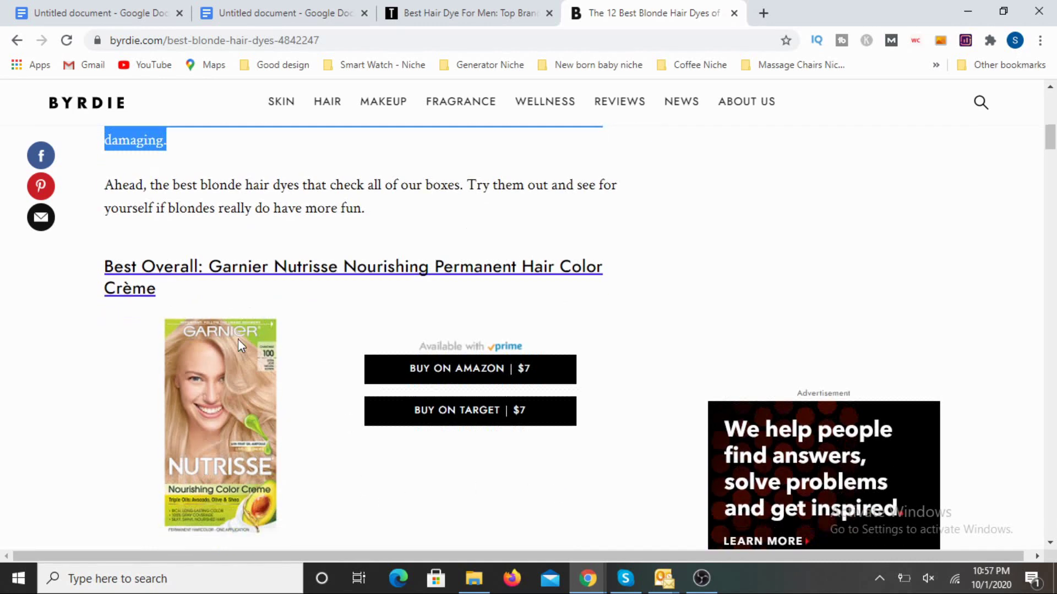
scroll(406, 410, down, 5)
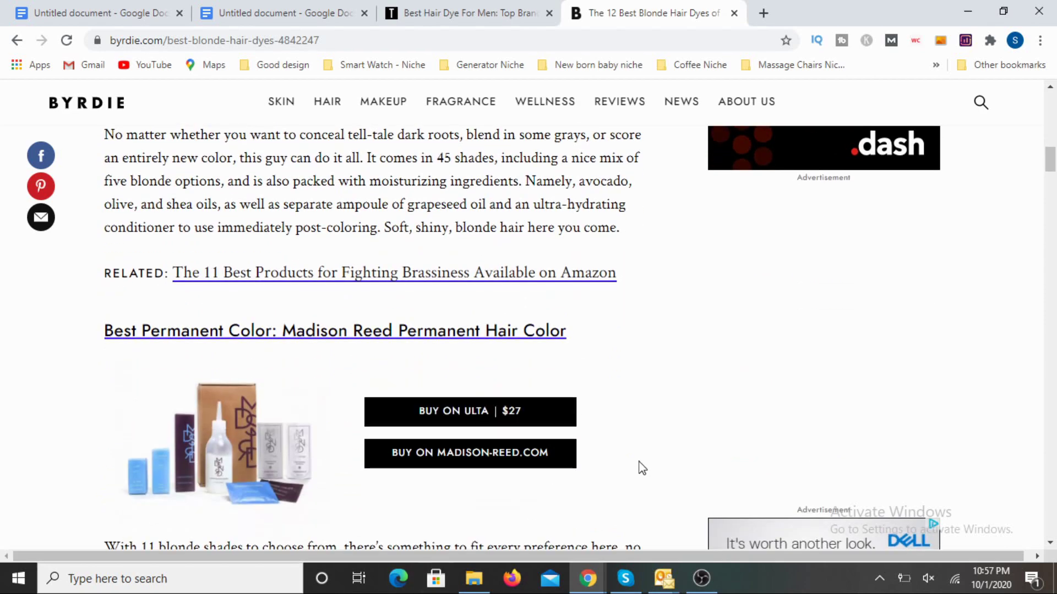
scroll(576, 416, up, 4)
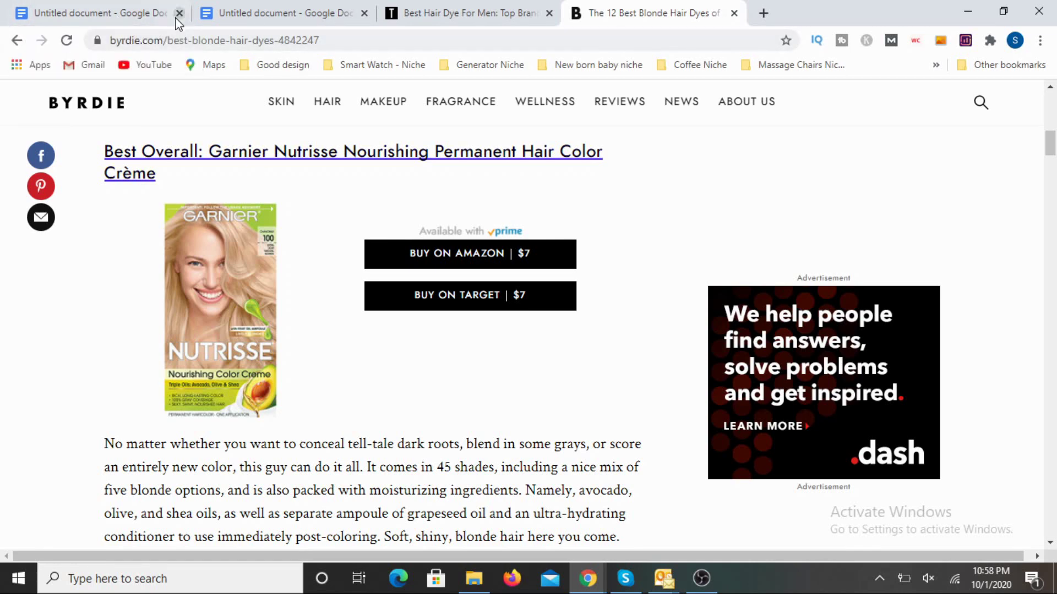
Switch to the Buyer Intent Content outline document and highlight its Introduction bullet
click(130, 19)
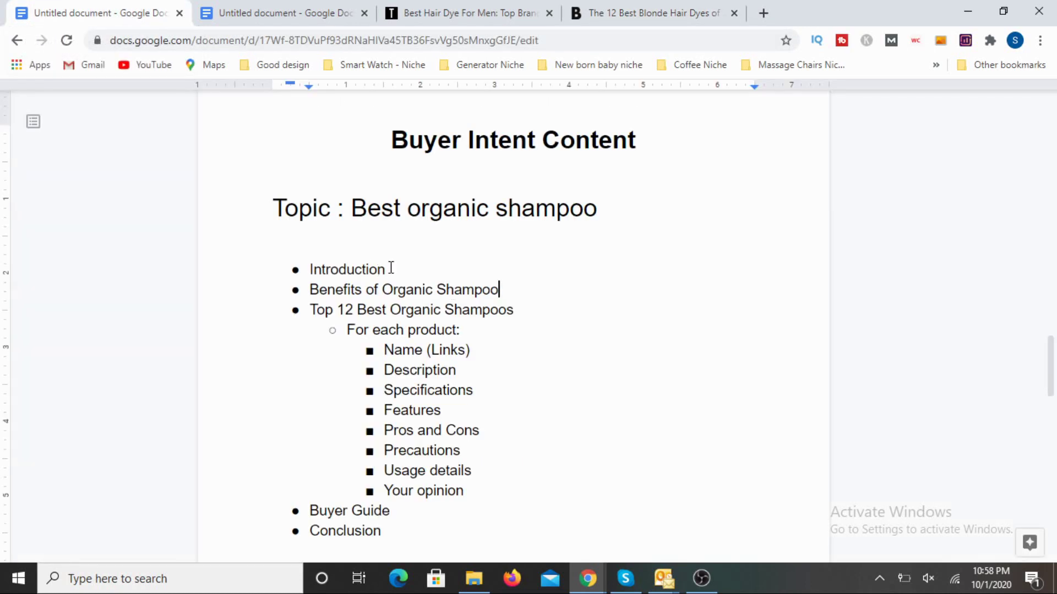
drag(389, 267, 307, 278)
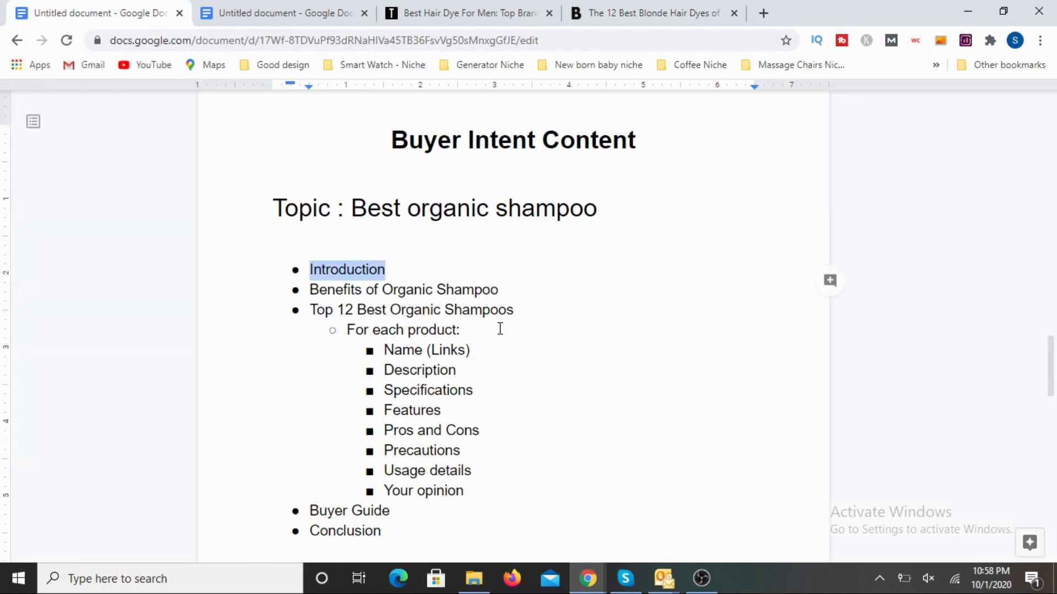
drag(385, 269, 309, 270)
click(512, 413)
Add a bullet reading "EDITOR's PICK" directly below Introduction in the Best organic shampoo outline
drag(406, 289, 402, 273)
click(403, 272)
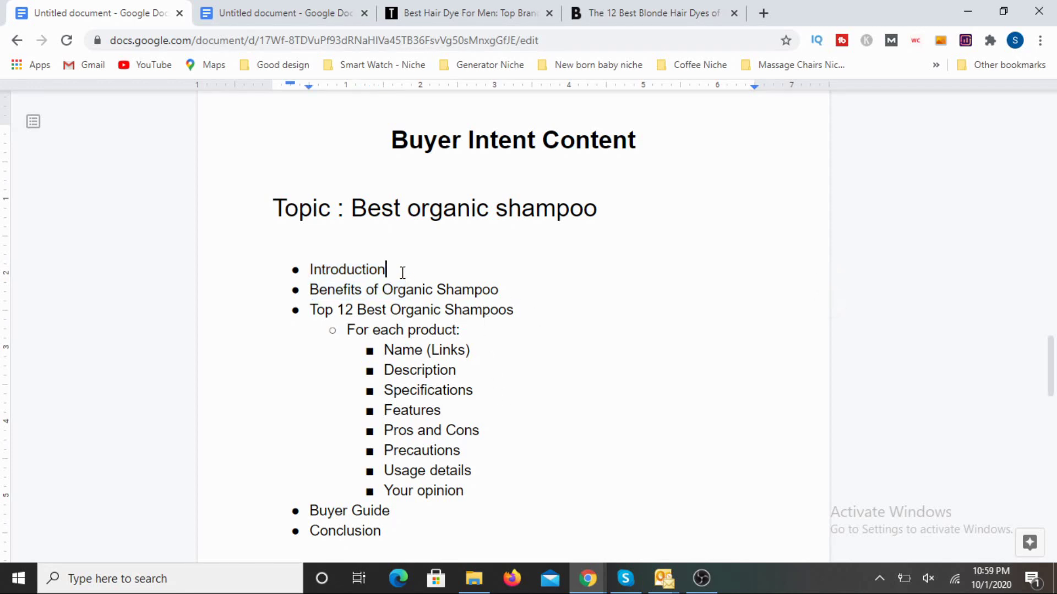
key(Return)
text(ED)
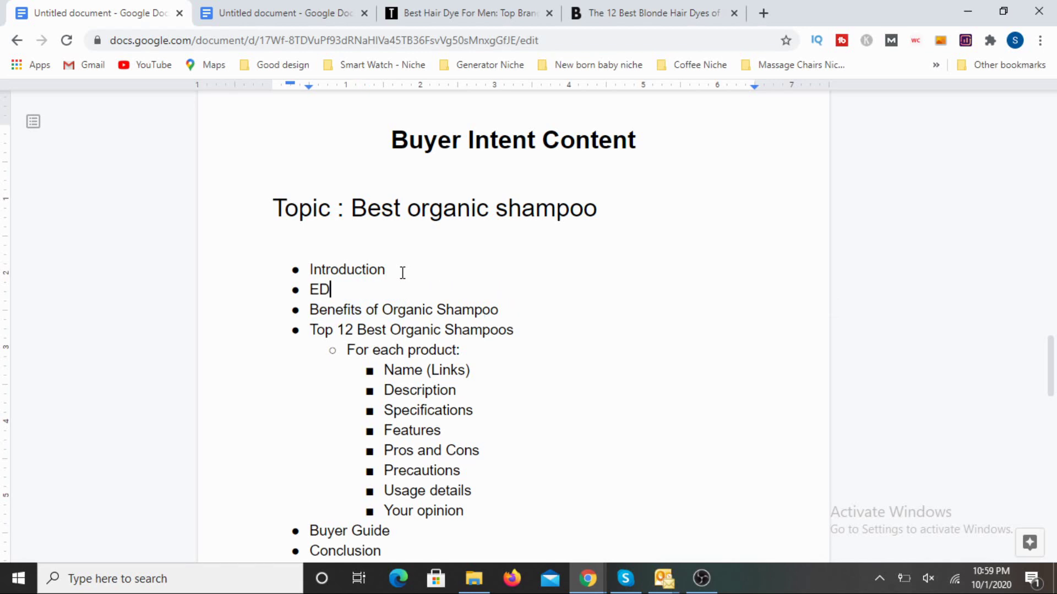
text(ITOR)
text('s )
text(PICK)
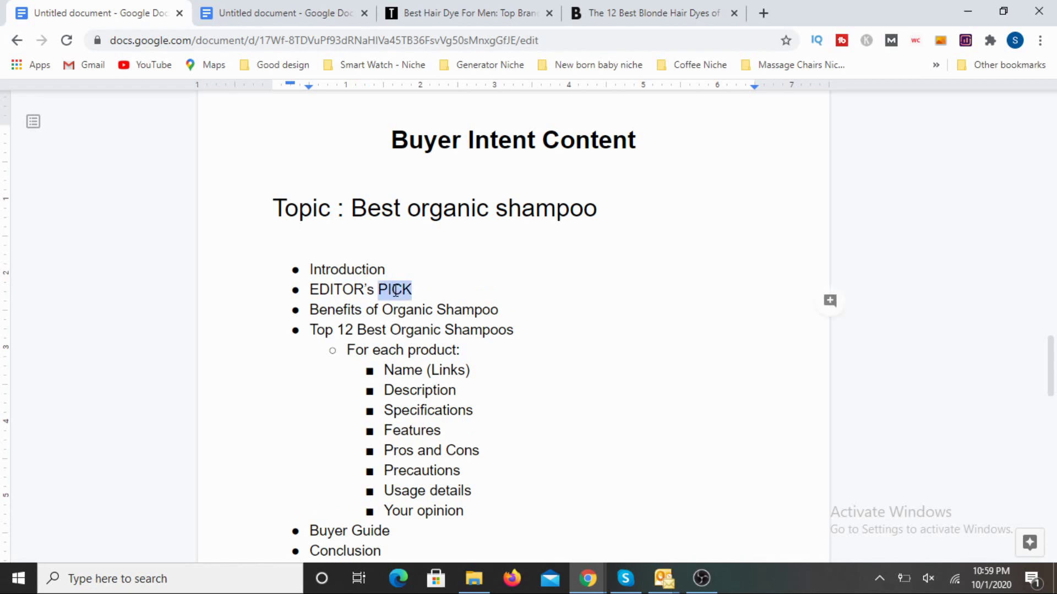
Make the "EDITOR's PICK" bullet bold and deselect it
triple_click(395, 290)
key(ctrl+b)
double_click(493, 353)
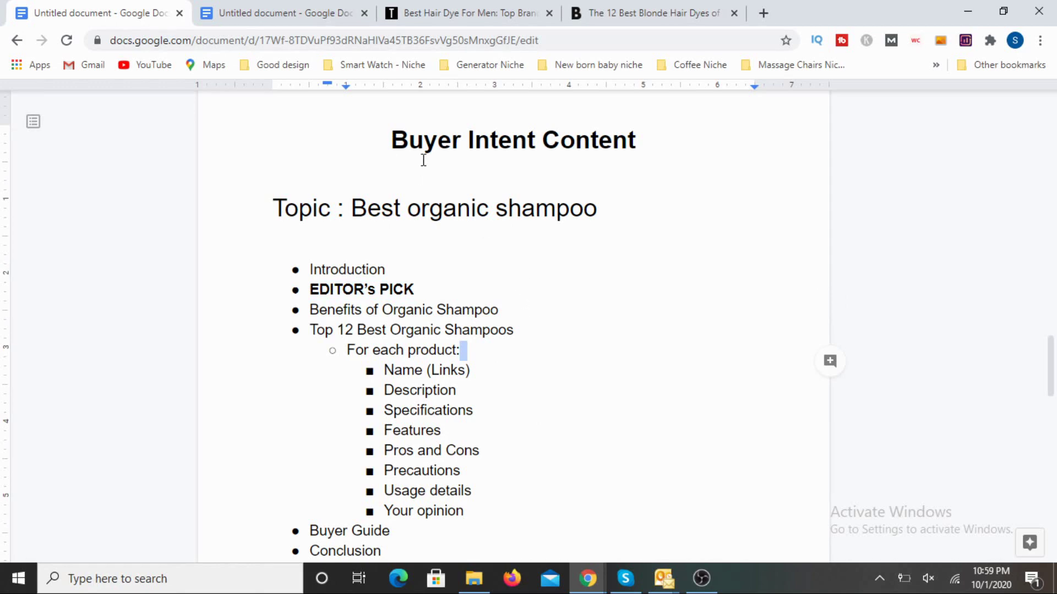
click(540, 441)
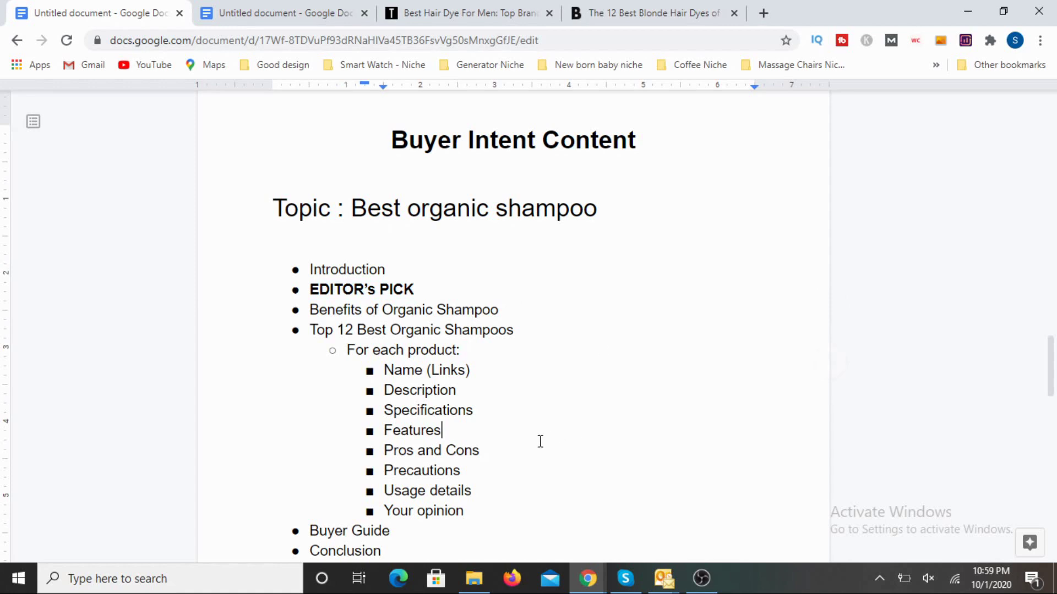